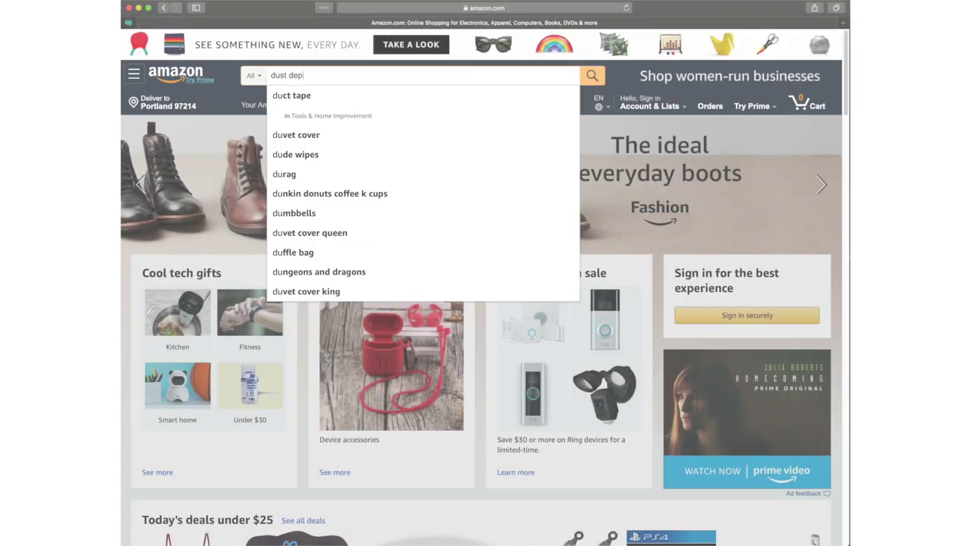
Step: Search Amazon for "dust deputy" and browse the resulting cyclone separators
type("uty")
key("Return")
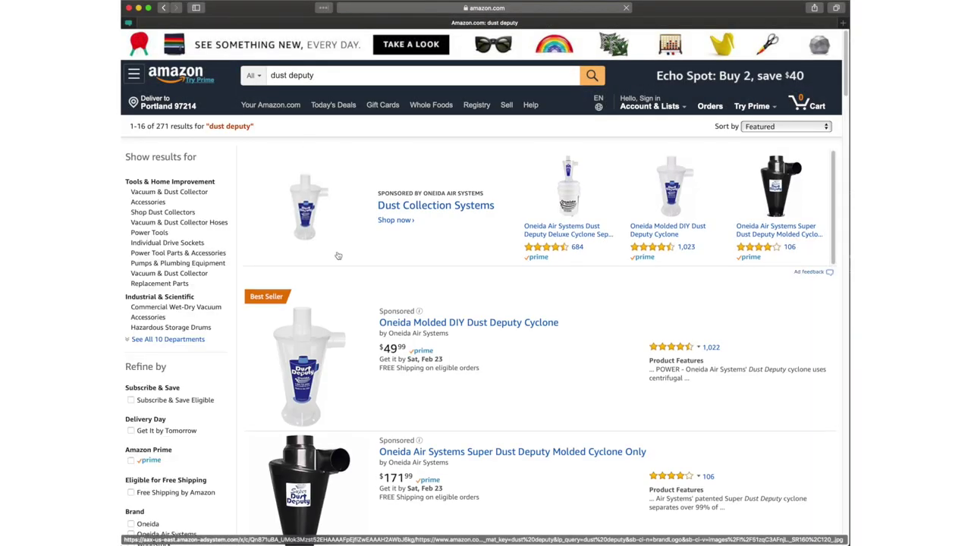
scroll(388, 270, "down", 5)
scroll(388, 269, "down", 5)
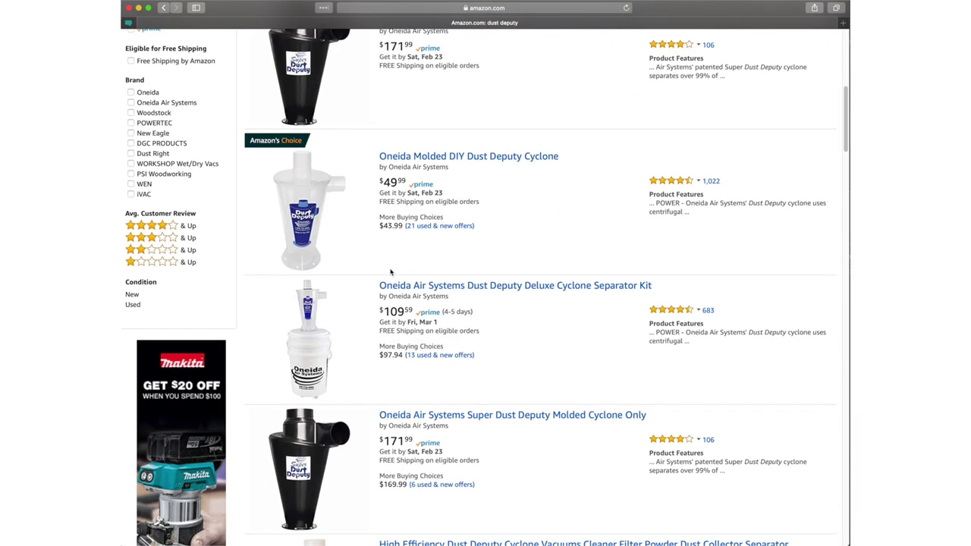
Step: Open the Oneida Dust Deputy Deluxe Cyclone Separator Kit page, and view the Vacmaster 8 Gallon HEPA Vac VK811PH listing
left_click(437, 267)
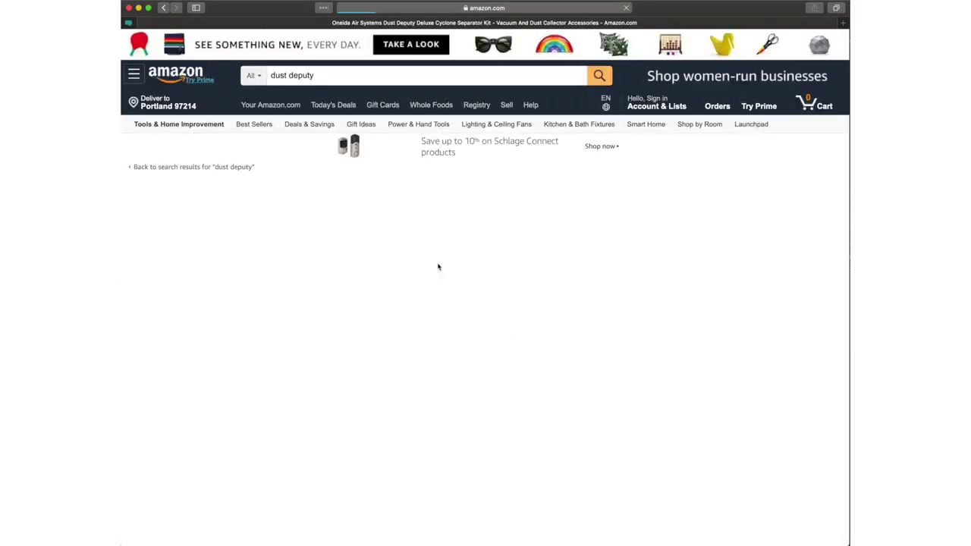
scroll(412, 271, "down", 3)
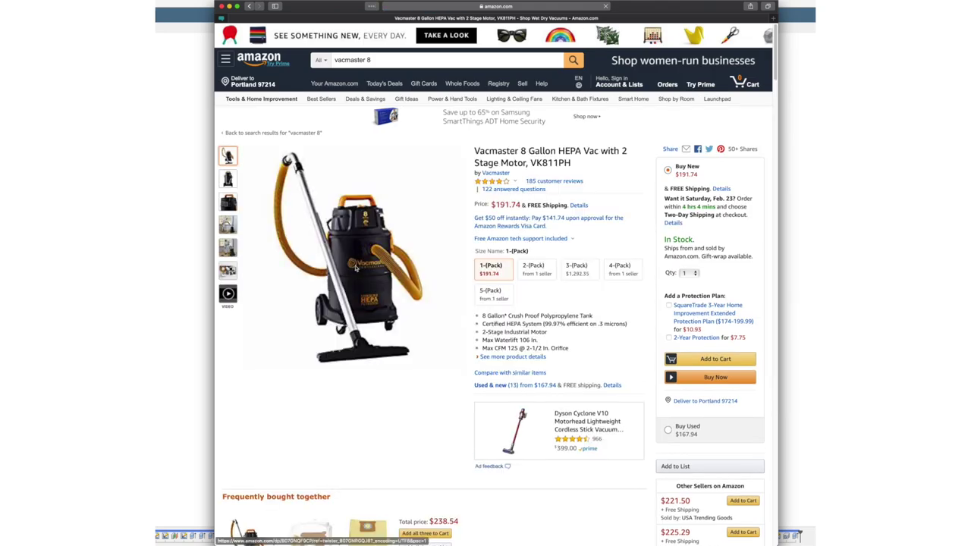
left_click(353, 269)
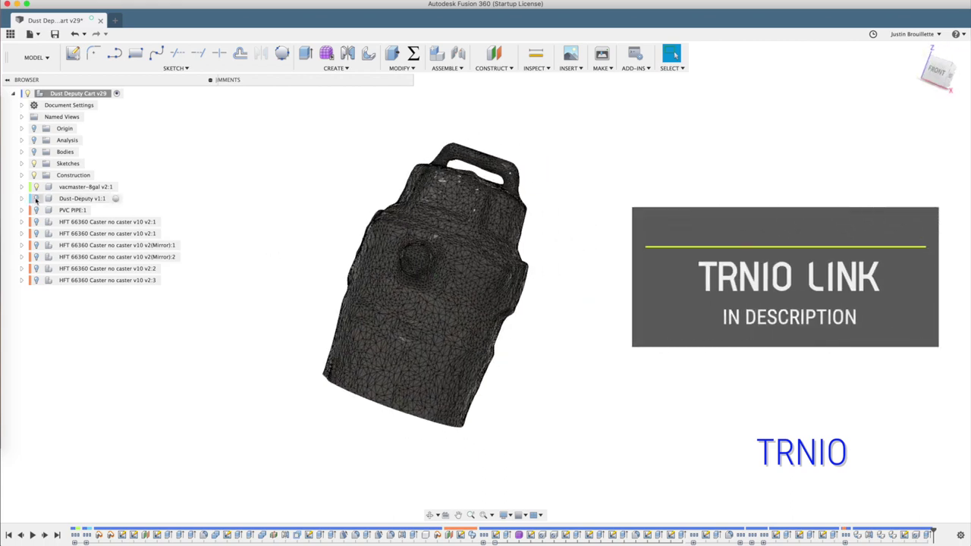
Step: In the Fusion 360 cart design, show the Dust-Deputy v1:1 component alongside the vacuum mesh
left_click(35, 199)
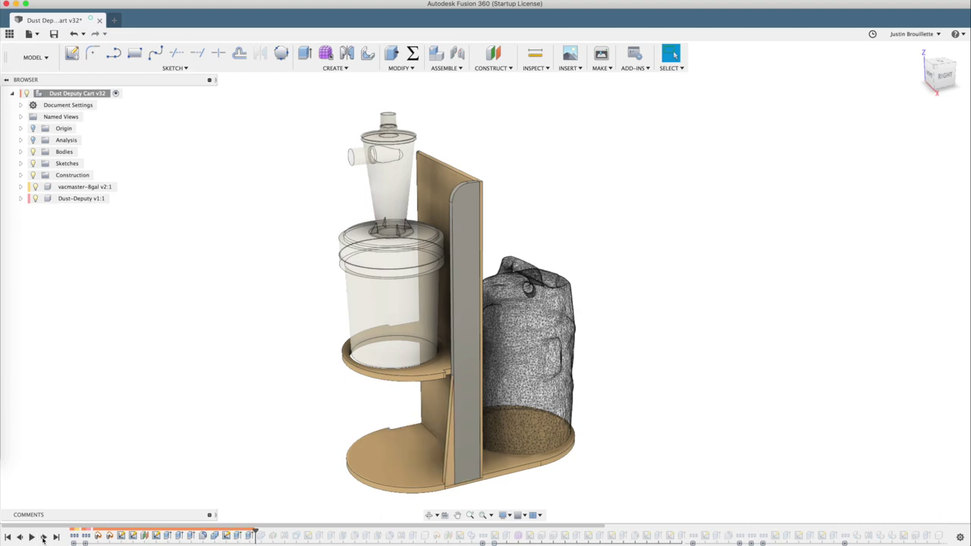
Step: Step forward through the Dust Deputy Cart's design history to review how the panels, shelf and braces were built
left_click(43, 537)
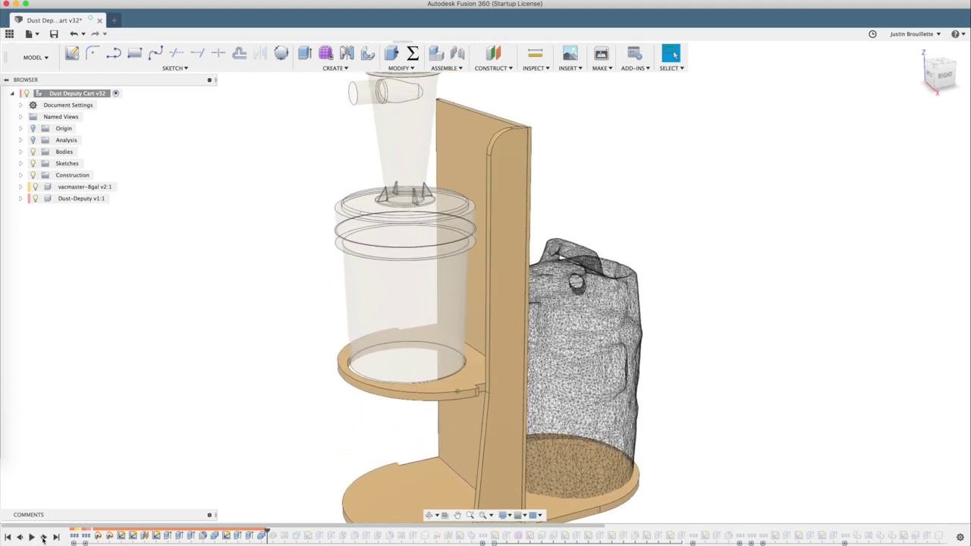
left_click(43, 538)
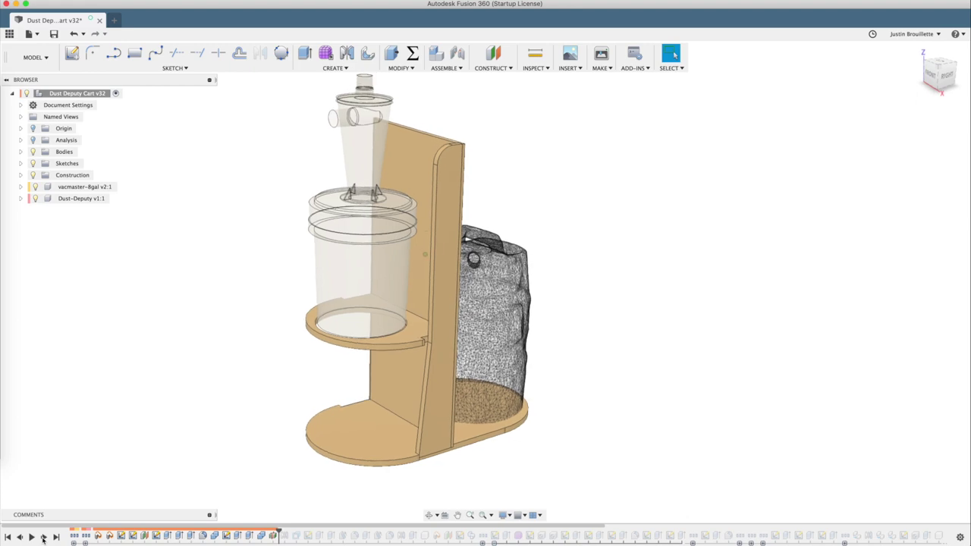
left_click(44, 537)
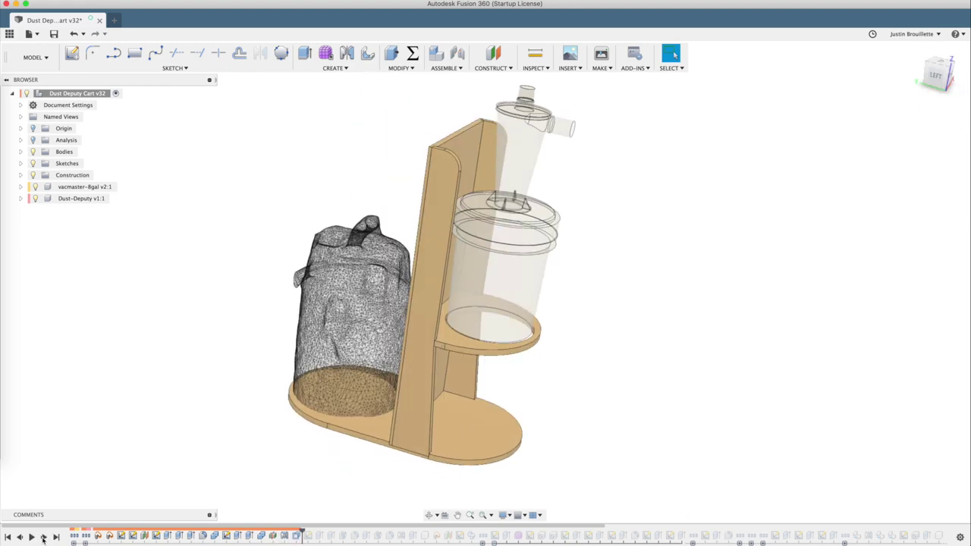
left_click(43, 537)
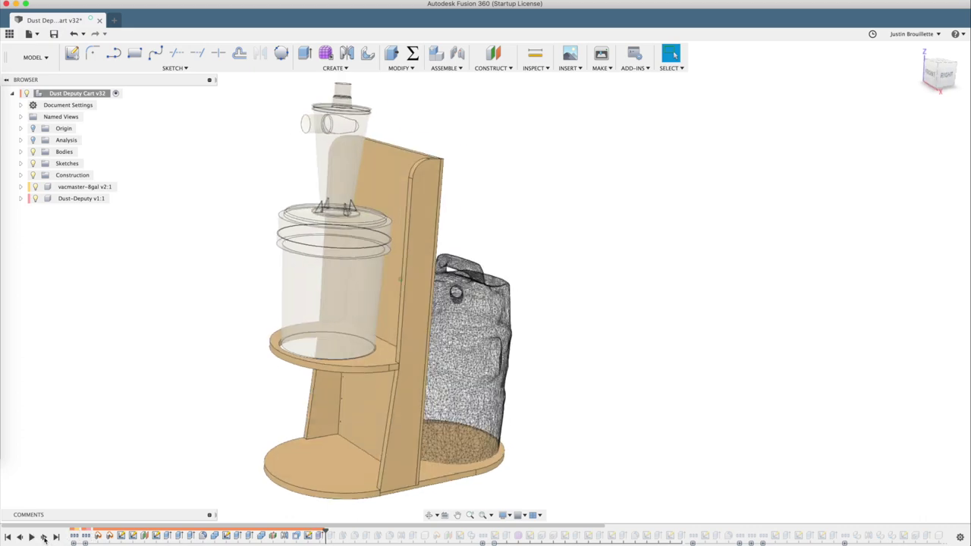
left_click(43, 537)
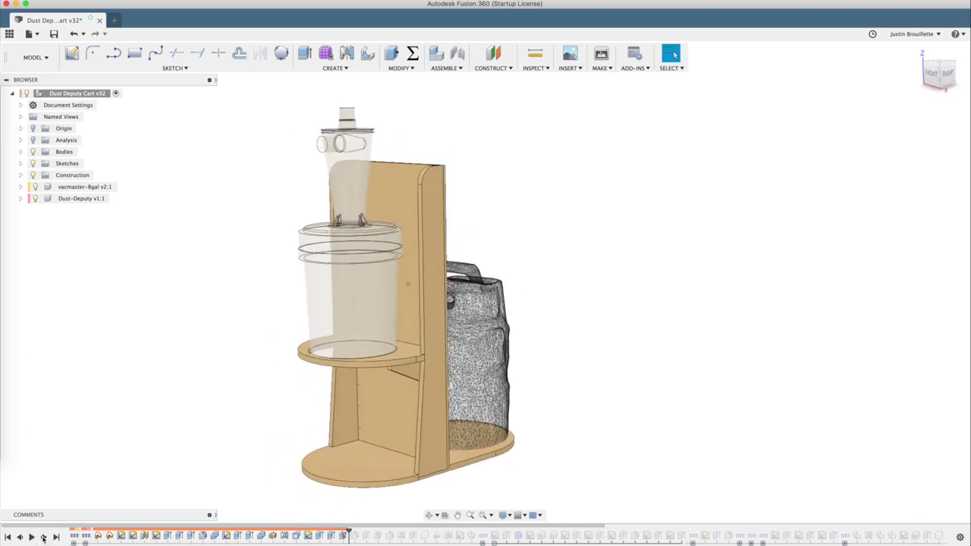
left_click(44, 538)
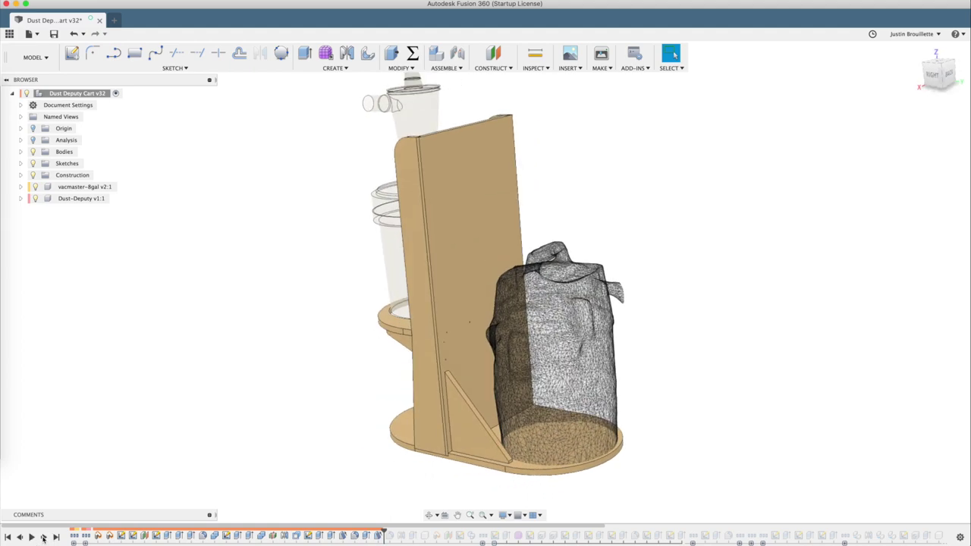
left_click(44, 537)
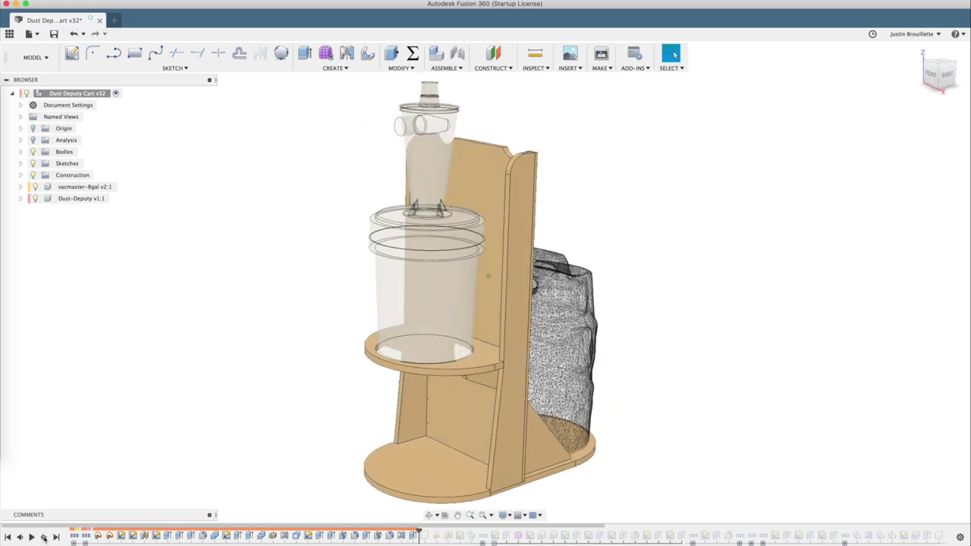
left_click(43, 537)
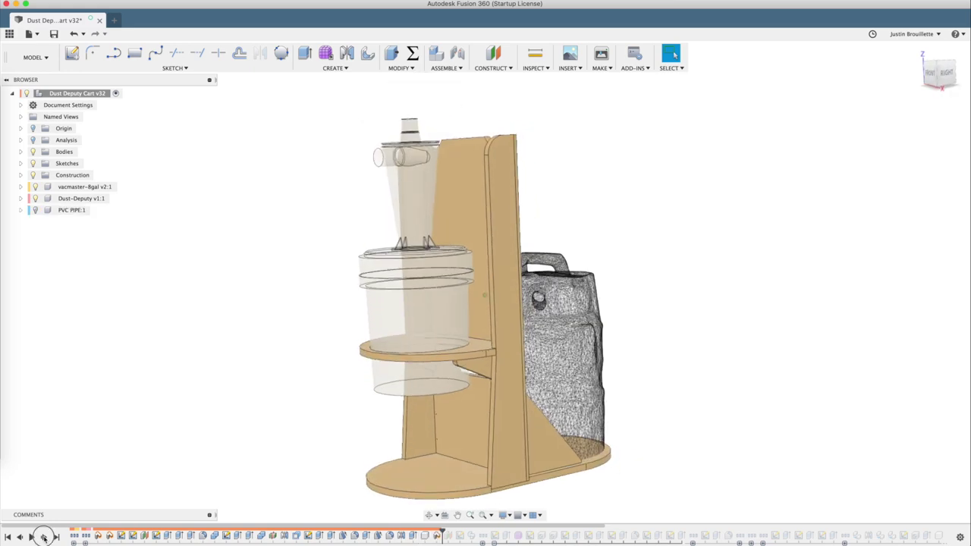
left_click(44, 537)
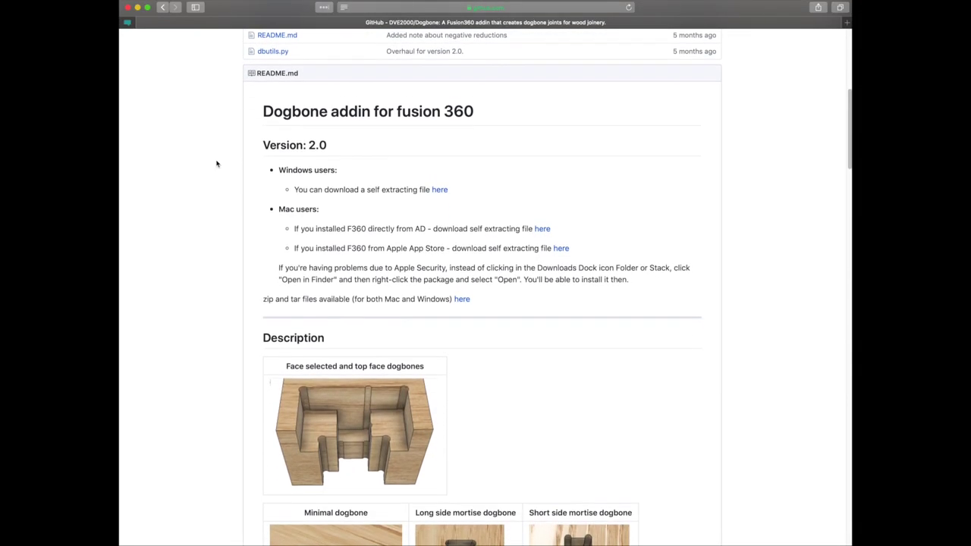
Step: Read through the description of the dogbone styles in the Dogbone add-in's README on GitHub
scroll(217, 163, "down", 5)
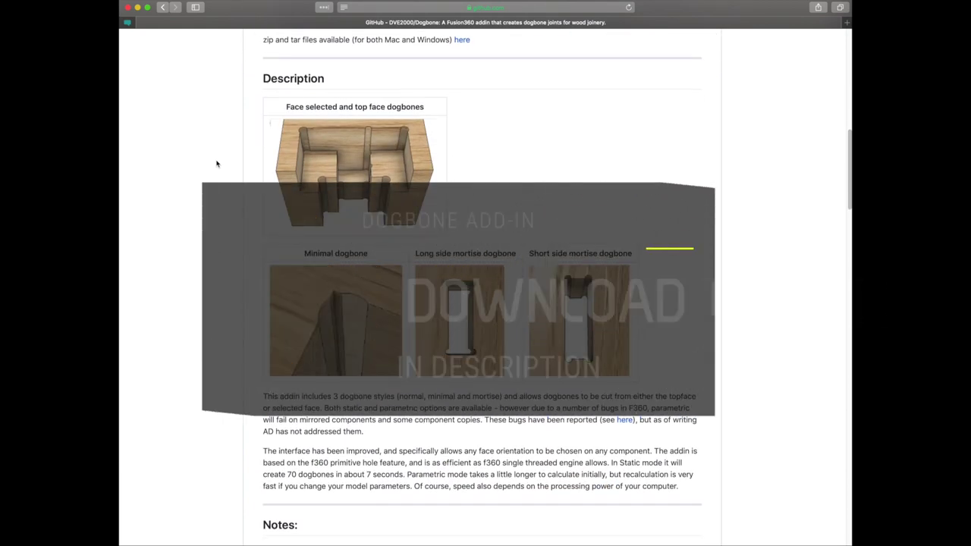
scroll(216, 164, "down", 6)
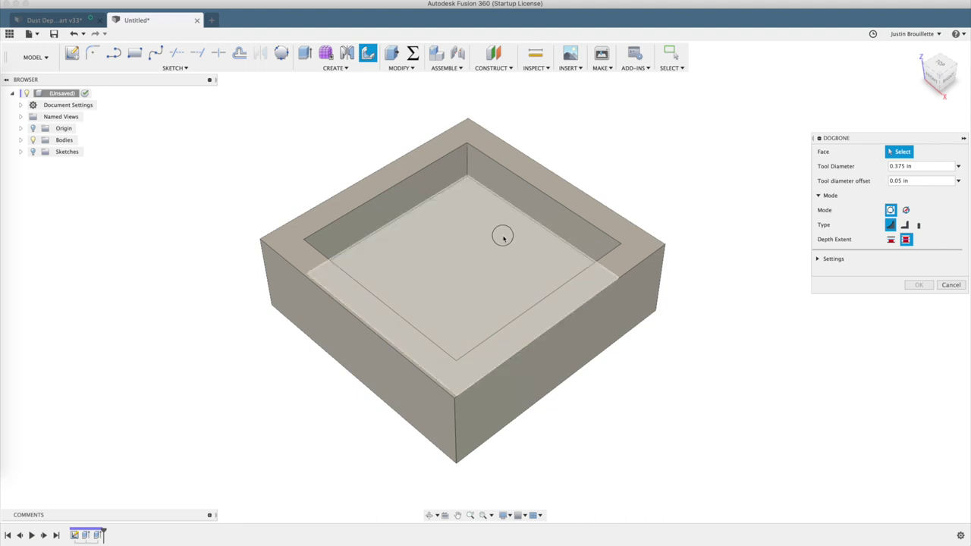
Step: Try normal dogbones on the test box's pocket floor and top rim faces, using a 0.375 in tool diameter and From Top Face depth
left_click(506, 239)
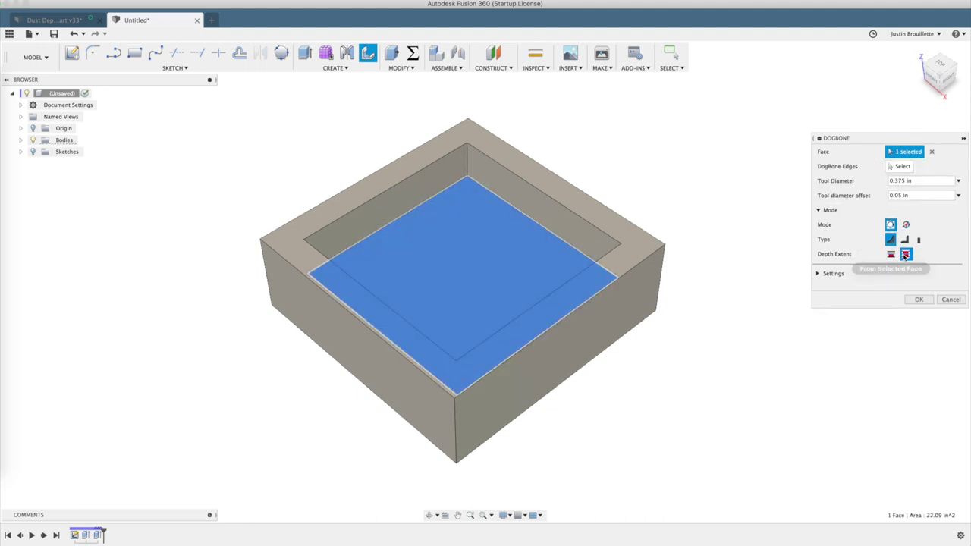
left_click(635, 236)
left_click(921, 300)
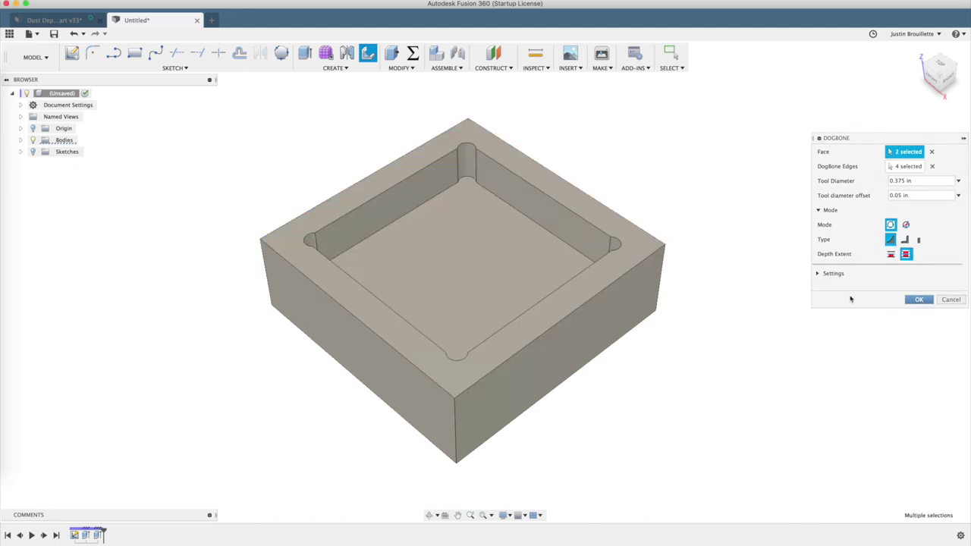
mouse_move(787, 276)
middle_mouse_down("shift")
mouse_move(787, 293)
mouse_move(789, 279)
middle_mouse_up("shift")
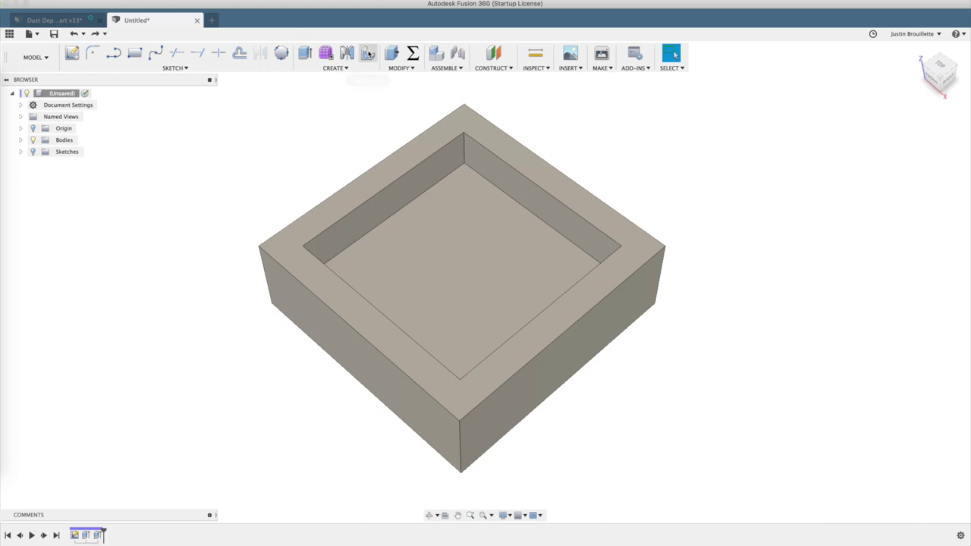
Step: Try minimal dogbones with a 0.5 in tool diameter on the test box's pocket floor and top rim, inspect the corners, and undo them
left_click(368, 53)
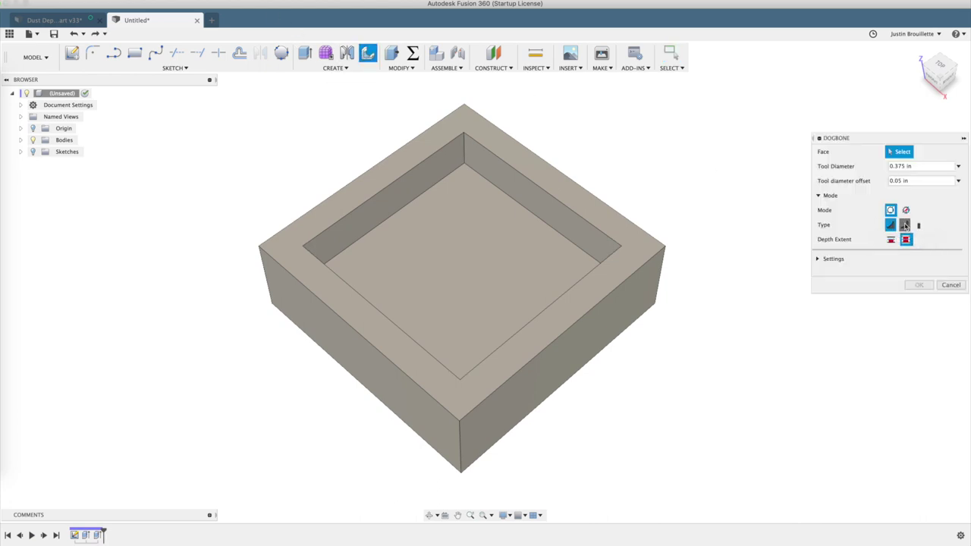
left_click(905, 225)
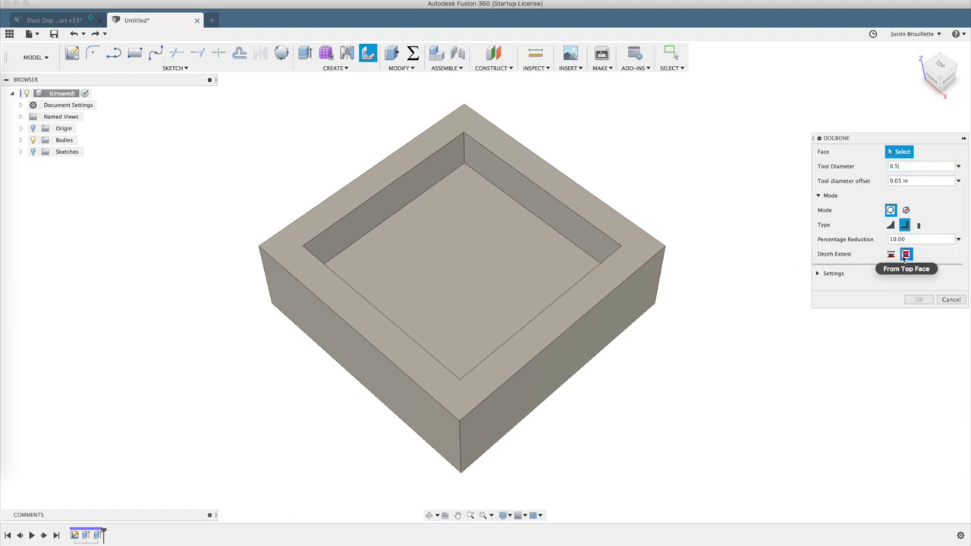
left_click(539, 255)
left_click(637, 253)
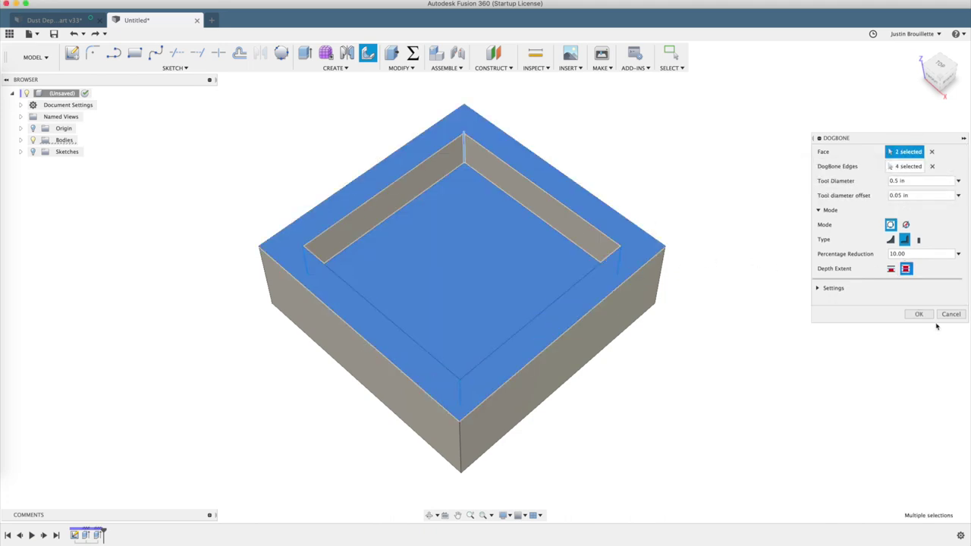
left_click(919, 315)
scroll(464, 144, "up", 5)
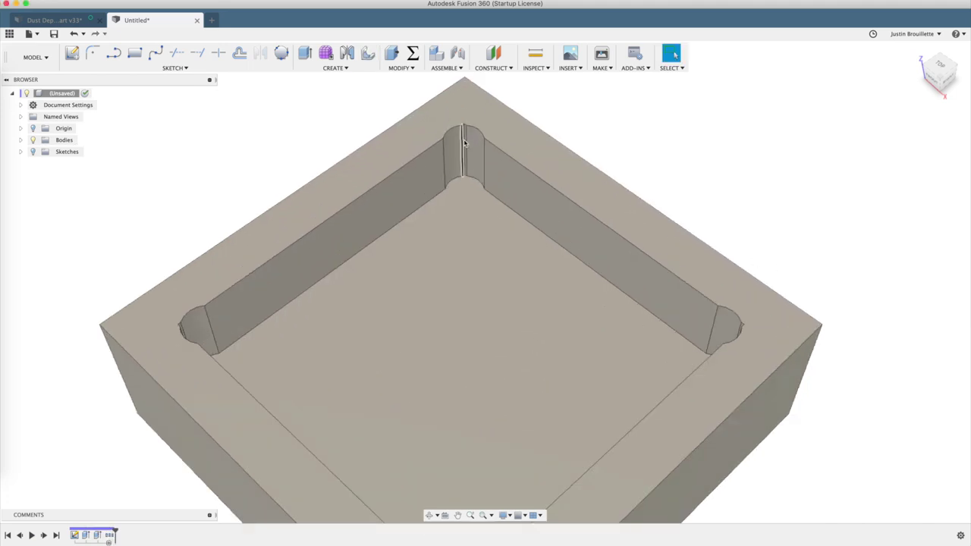
scroll(196, 334, "up", 5)
mouse_move(175, 331)
middle_mouse_down("shift")
mouse_move(173, 367)
mouse_move(162, 321)
middle_mouse_up("shift")
scroll(163, 321, "down", 10)
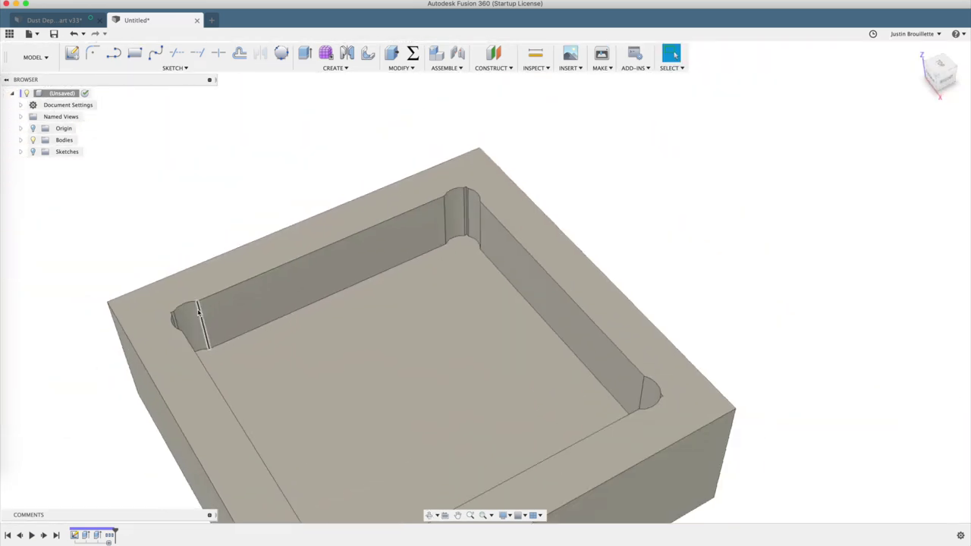
key("super+z")
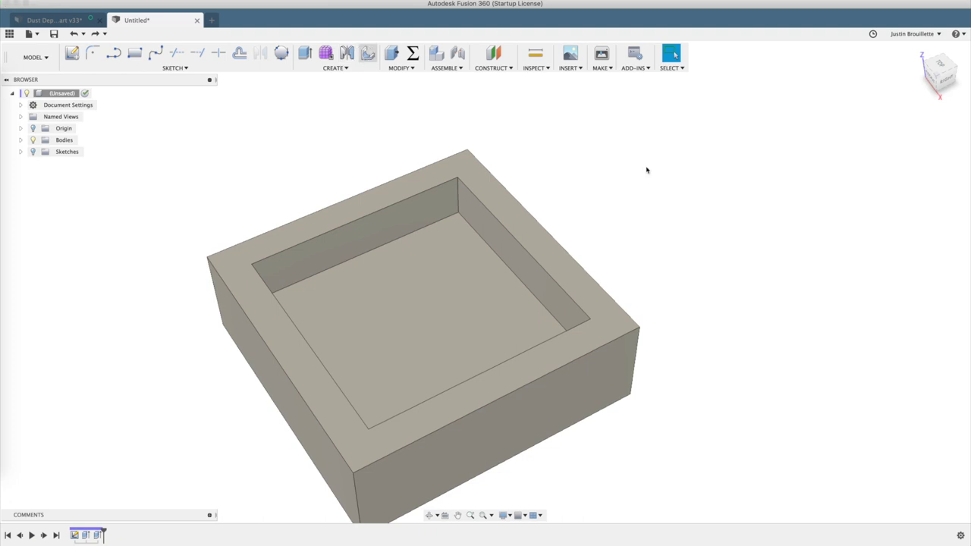
Step: Apply mortise dogbones with a 0.5 in tool diameter to the test box's pocket corners, from the top face, and inspect them
left_click(547, 305)
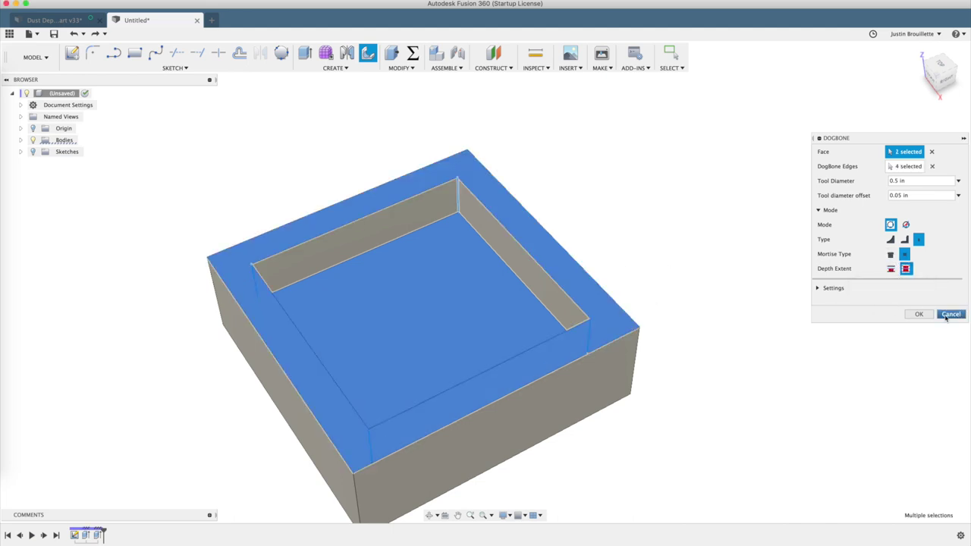
left_click(919, 316)
middle_click_drag(568, 267, 650, 240, "shift")
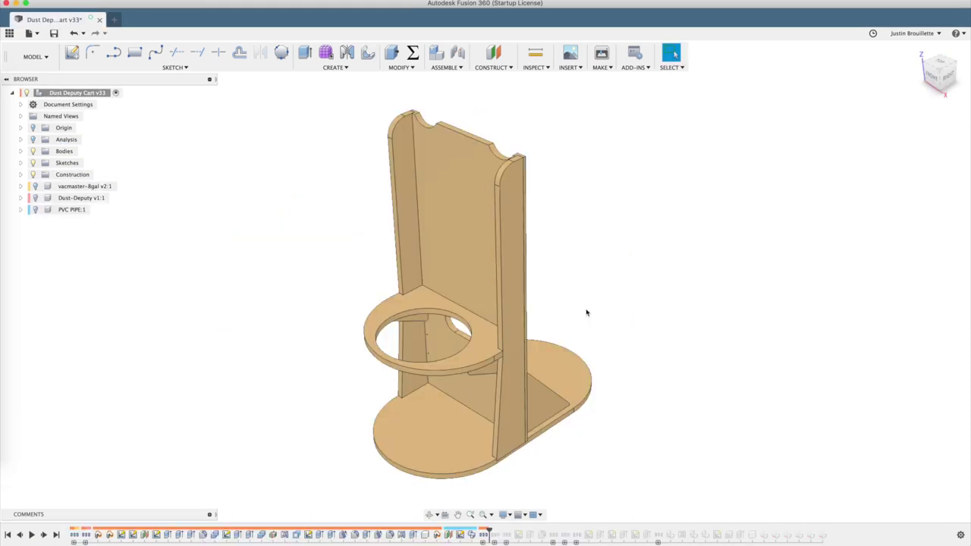
Step: Add normal-type dogbones with a 0.25 in tool diameter to the inner corners of the cart's bucket shelf, using its upper face
scroll(587, 312, "up", 5)
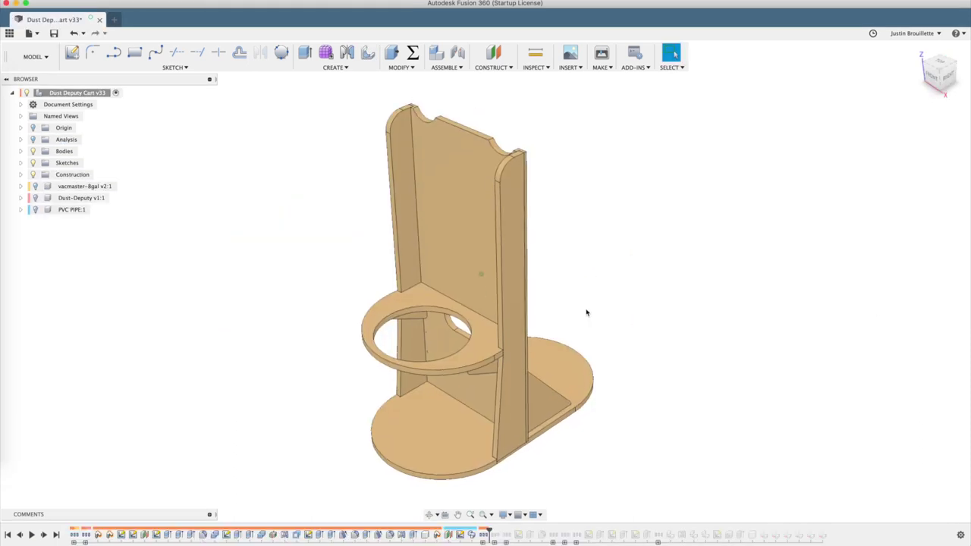
scroll(583, 300, "up", 3)
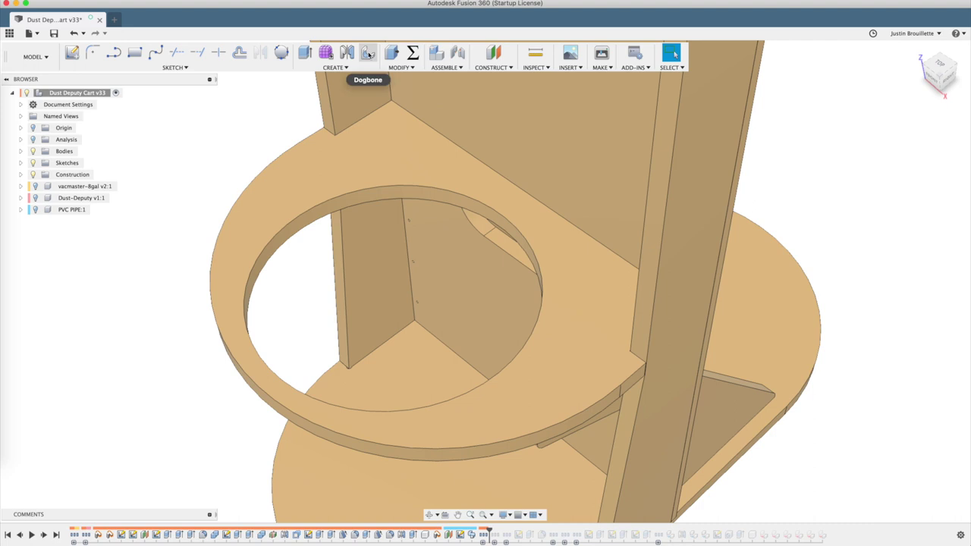
left_click(368, 52)
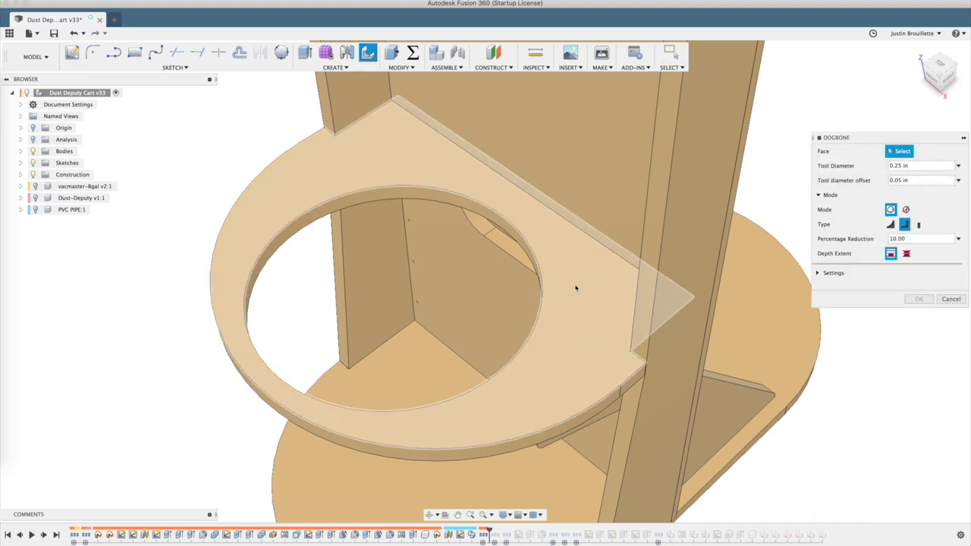
left_click(585, 291)
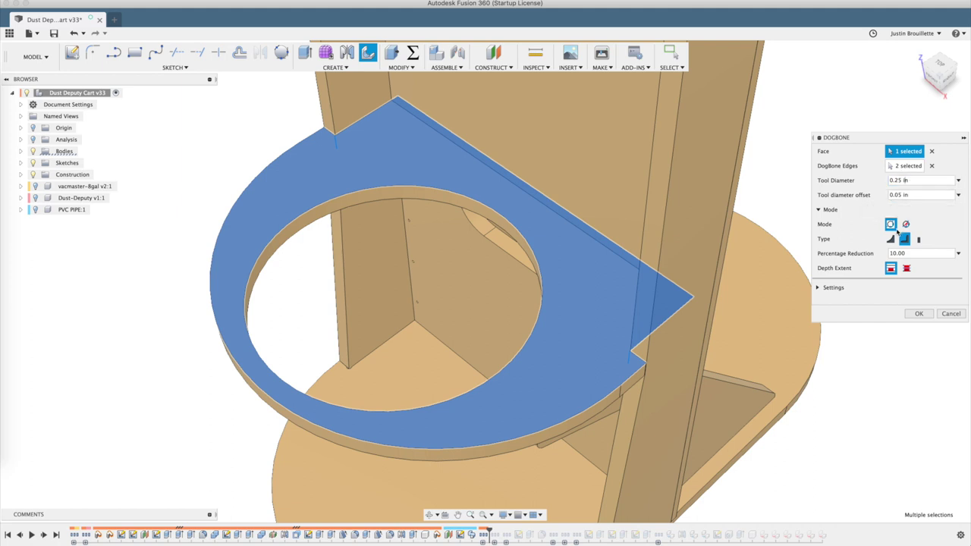
left_click(892, 240)
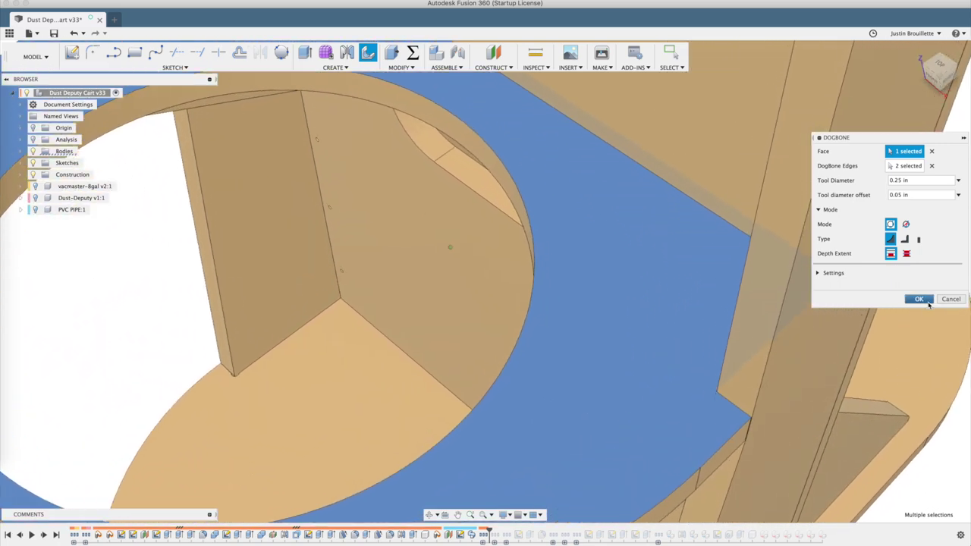
left_click(919, 299)
scroll(720, 400, "up", 3)
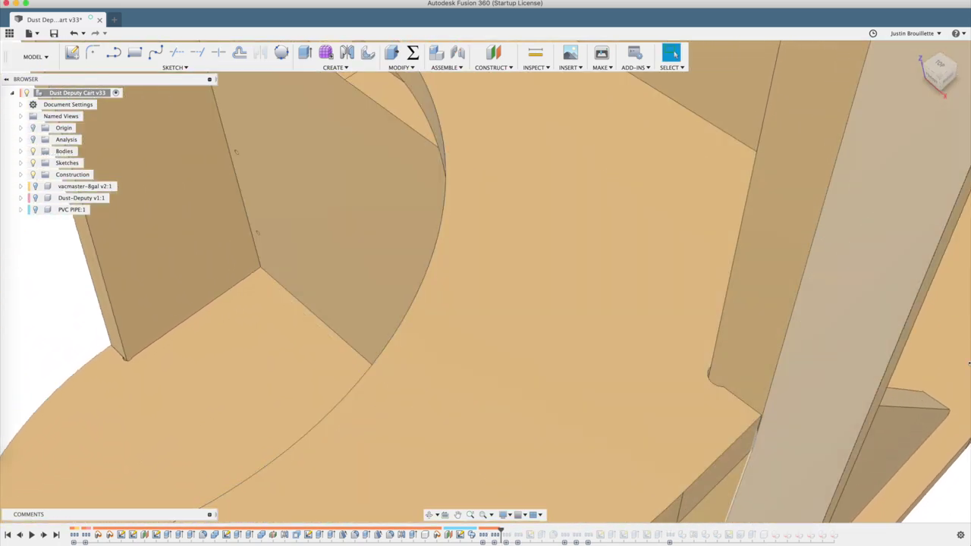
scroll(966, 489, "down", 5)
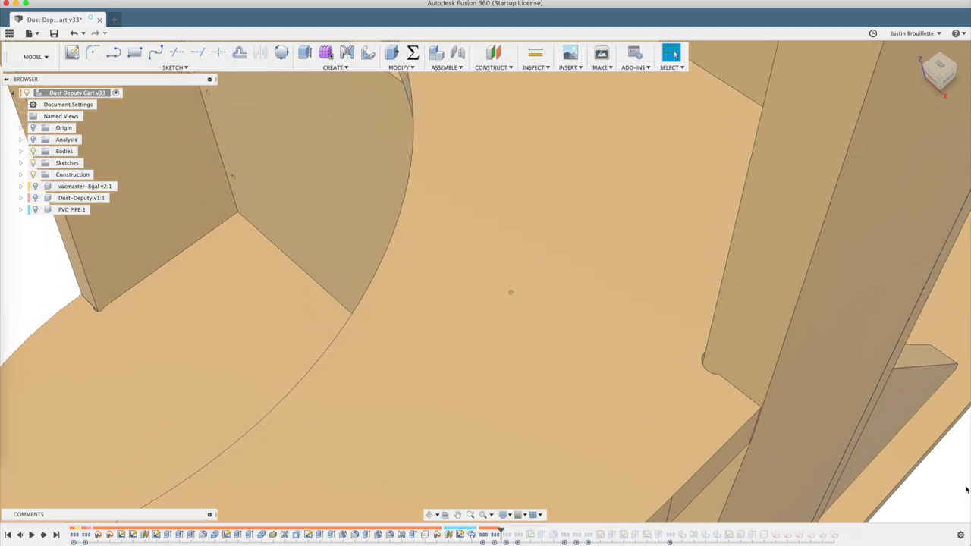
Step: Inspect the dogbone corners of the bucket shelf and show the Dust-Deputy component on the cart
scroll(446, 126, "up", 5)
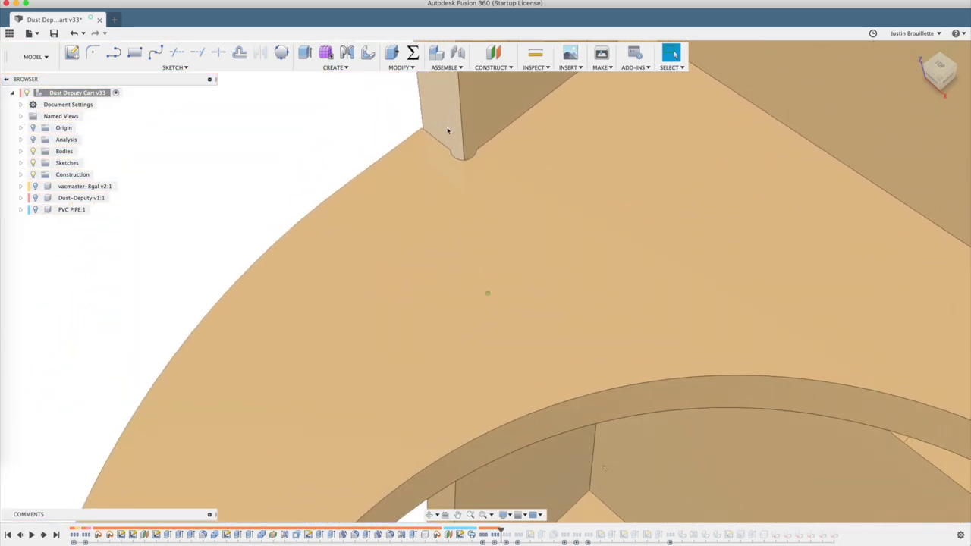
scroll(455, 142, "down", 10)
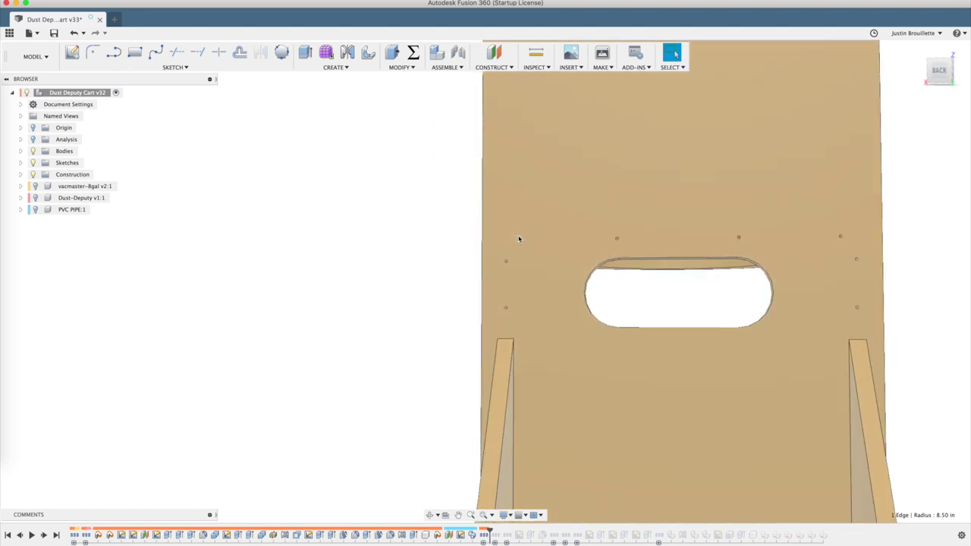
middle_click_drag(519, 239, 87, 137, "shift")
scroll(323, 379, "down", 5)
left_click(35, 198)
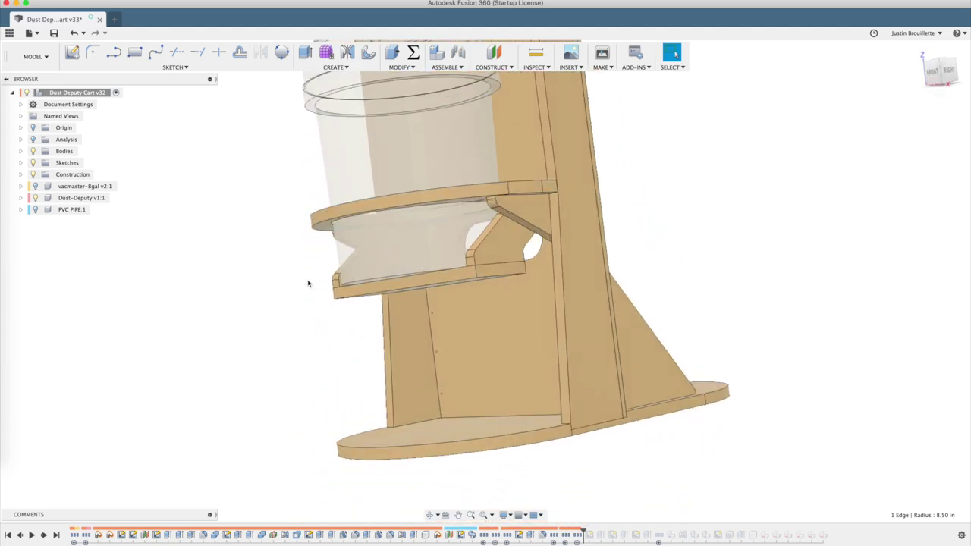
Step: Roll the timeline forward to the end of the design history and show the vacmaster-8gal and PVC PIPE components
left_click_drag(582, 531, 606, 532)
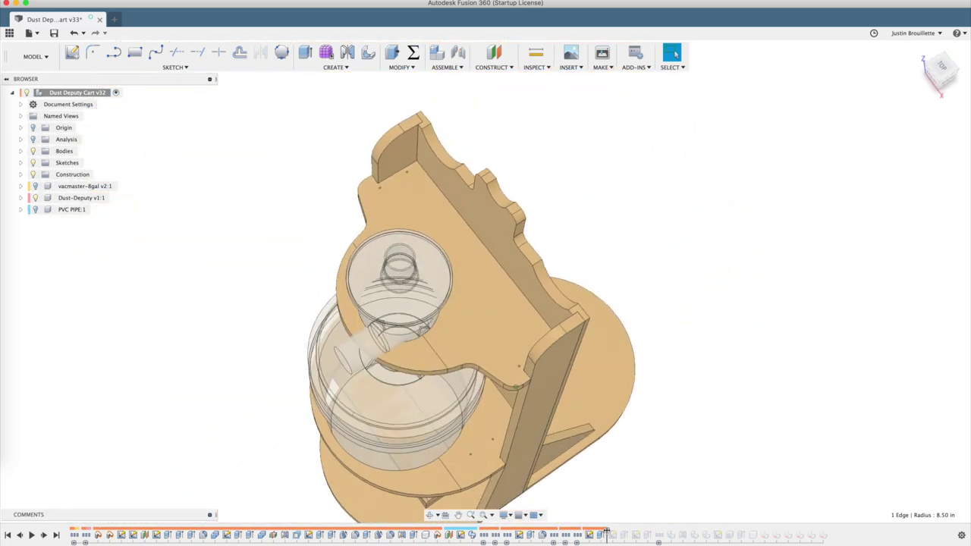
left_click_drag(607, 533, 759, 533)
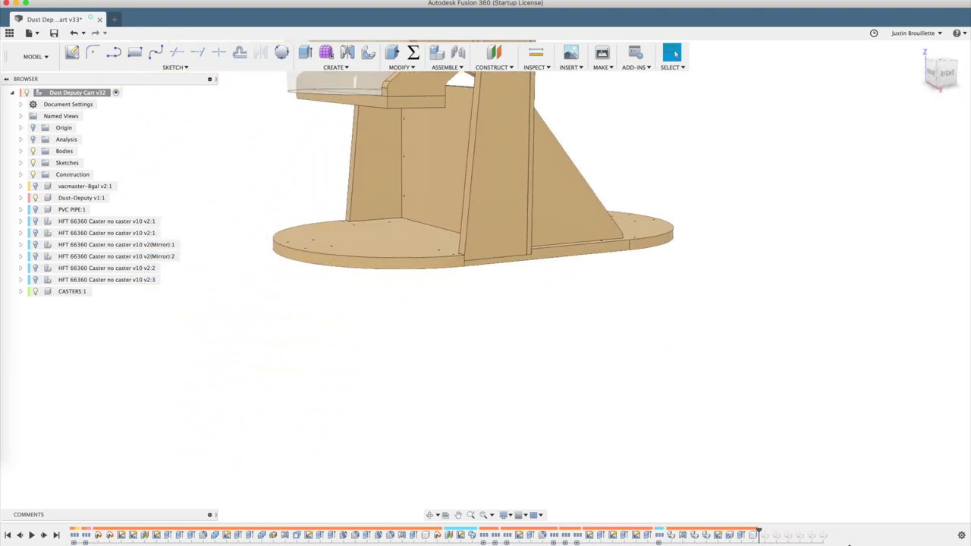
left_click_drag(759, 529, 827, 531)
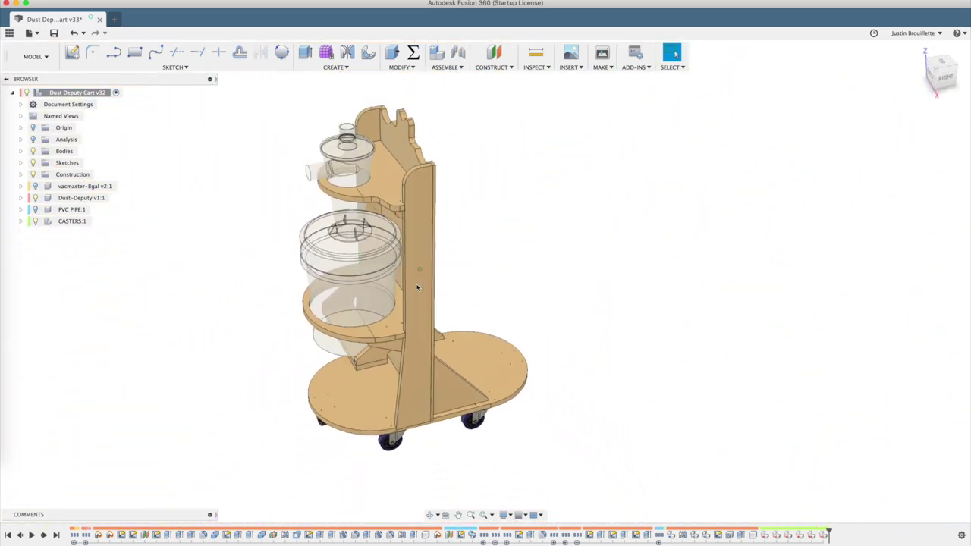
left_click(35, 186)
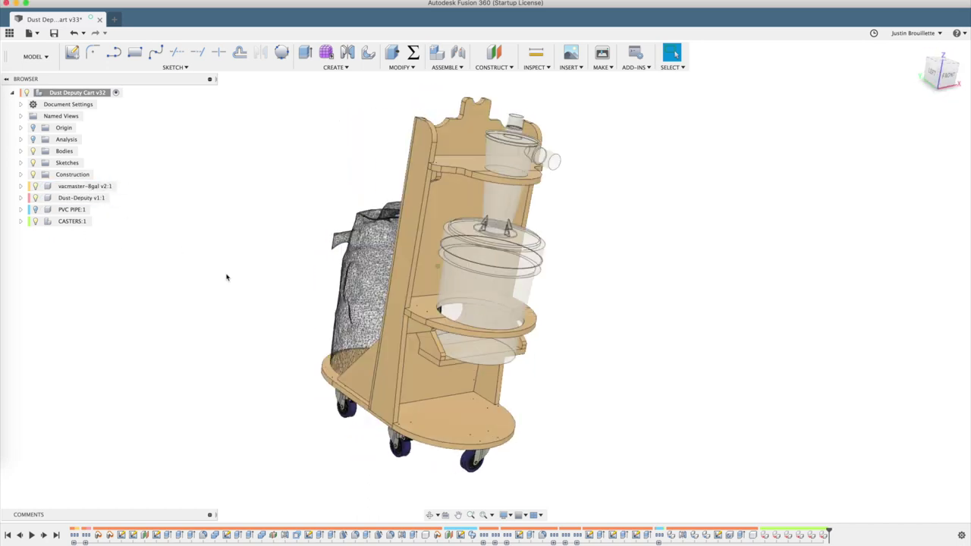
left_click(35, 209)
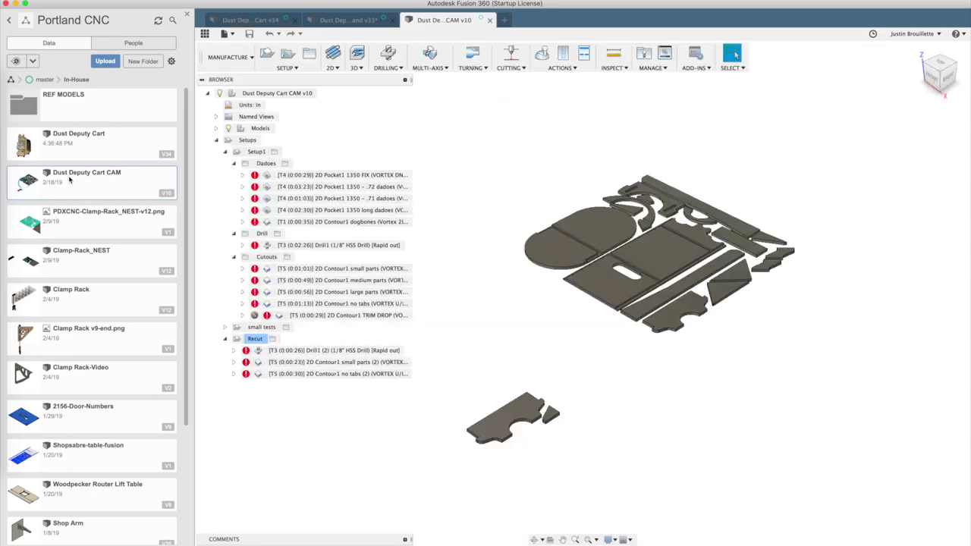
Step: Open Setup1 of the Dust Deputy Cart CAM document for editing and examine its model bodies and work coordinate origin
right_click(61, 151)
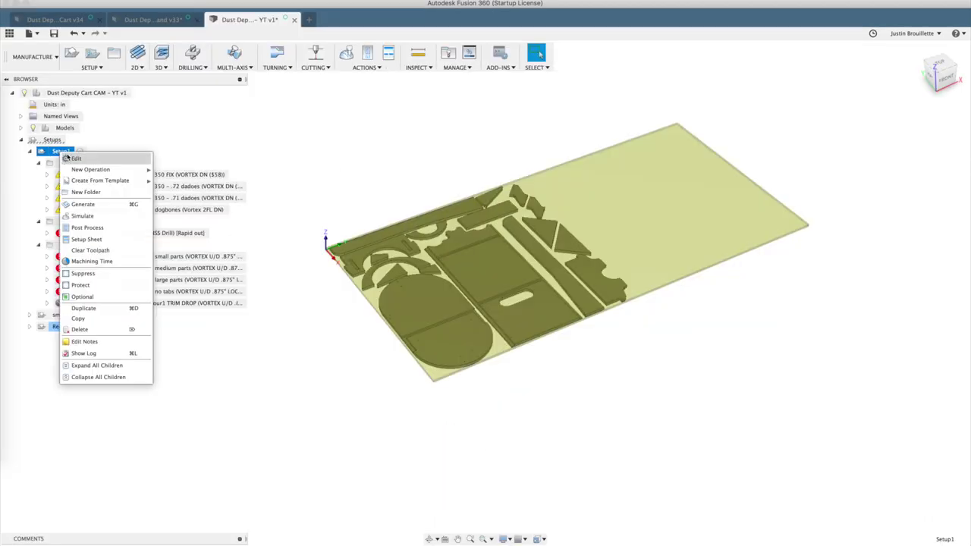
left_click(72, 158)
left_click(771, 255)
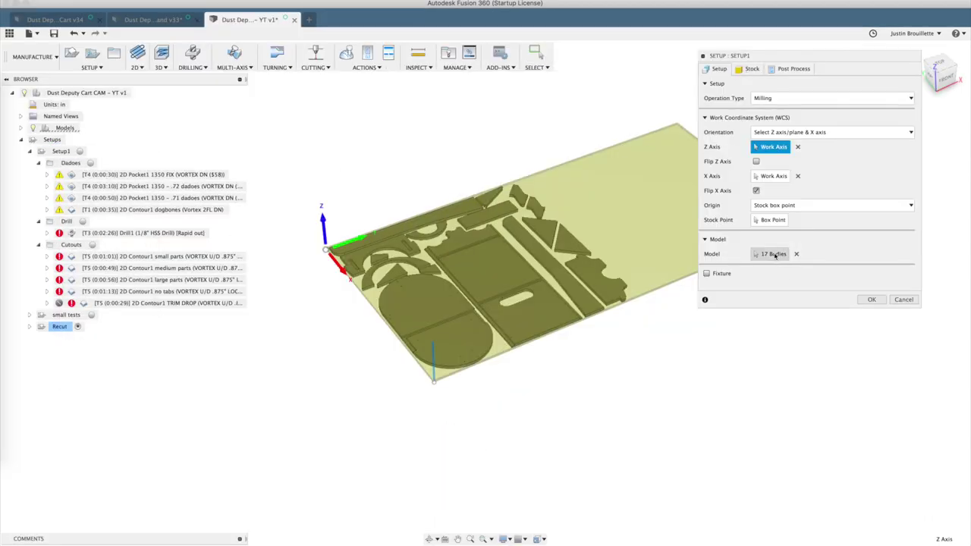
scroll(373, 252, "up", 5)
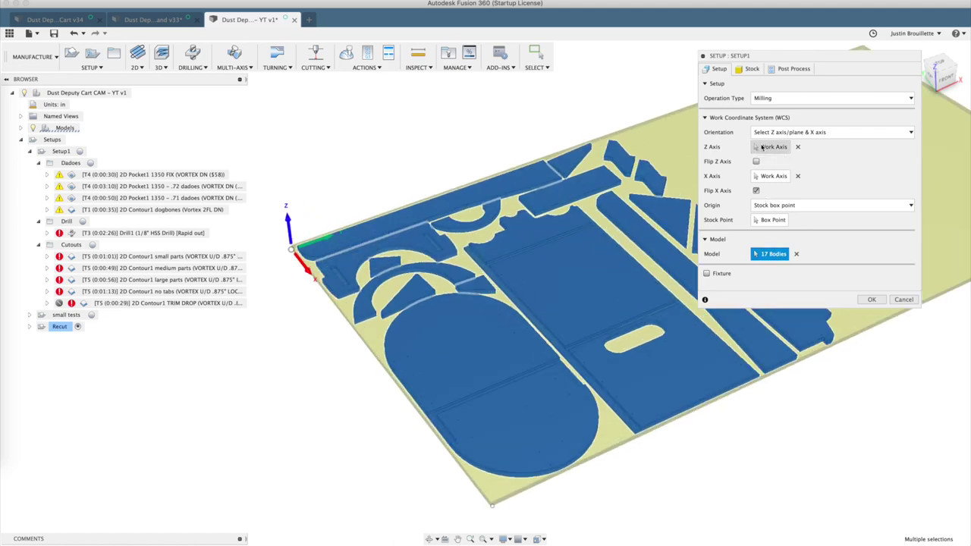
scroll(318, 251, "up", 5)
middle_click_drag(326, 243, 329, 293, "shift")
scroll(296, 281, "down", 10)
middle_click_drag(365, 374, 440, 379, "shift")
Step: Review Setup1's fixed-size stock box dimensions, model position options and post process settings
left_click(752, 68)
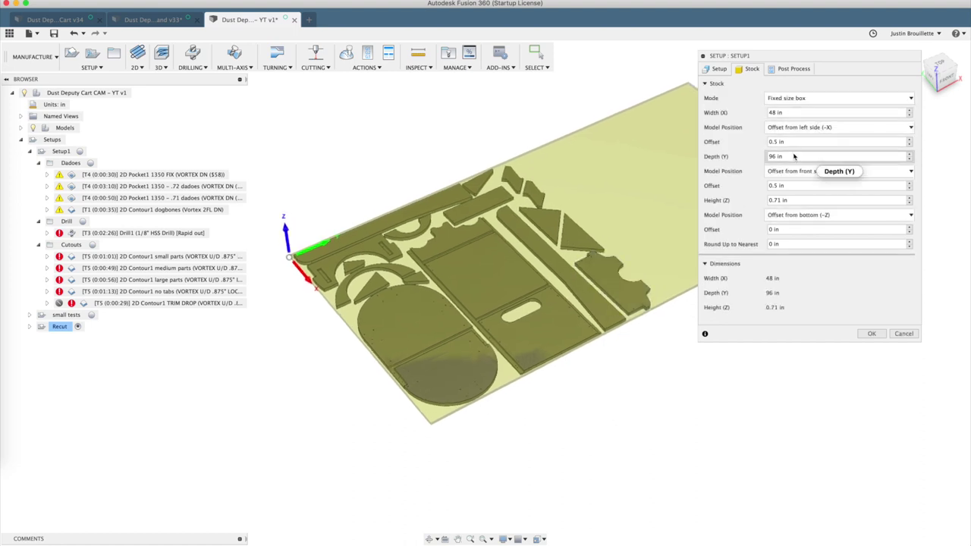
left_click(793, 132)
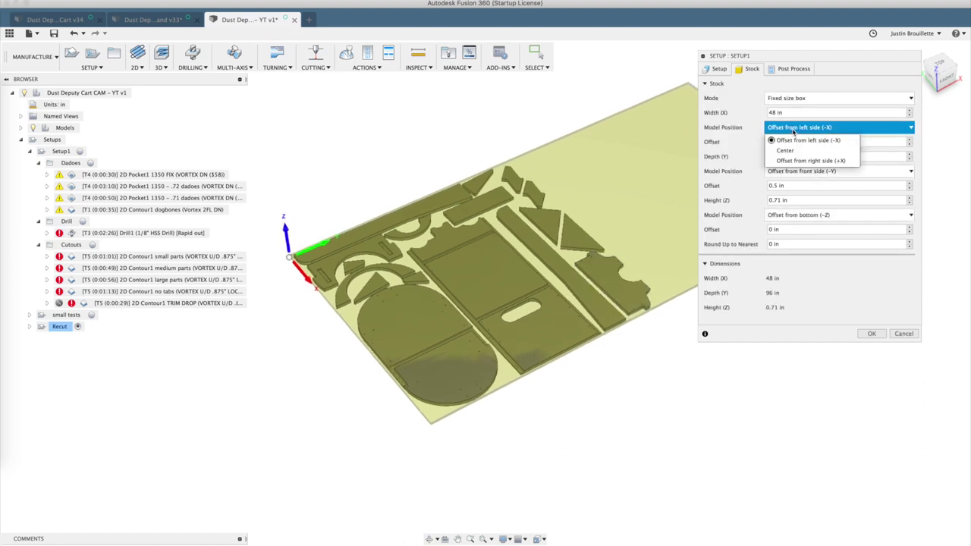
left_click(793, 134)
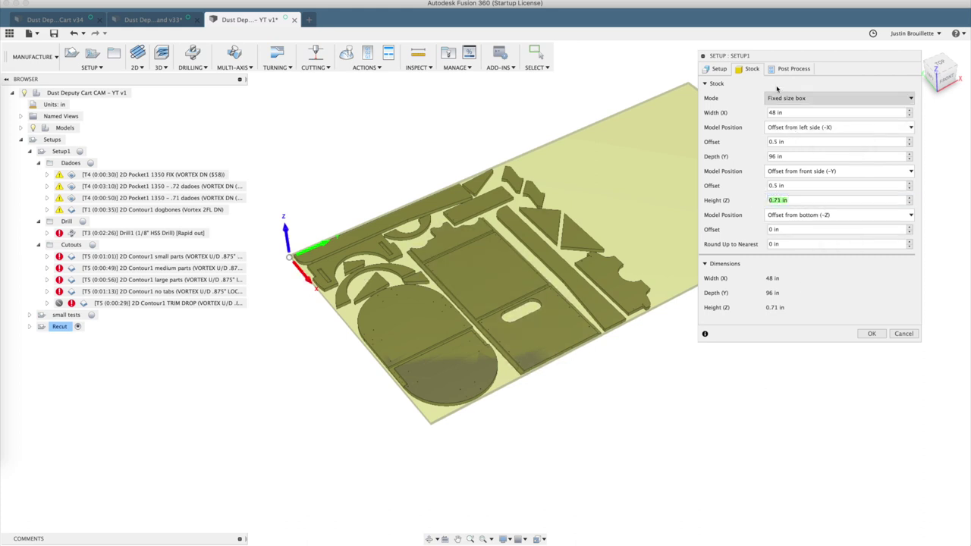
left_click(791, 69)
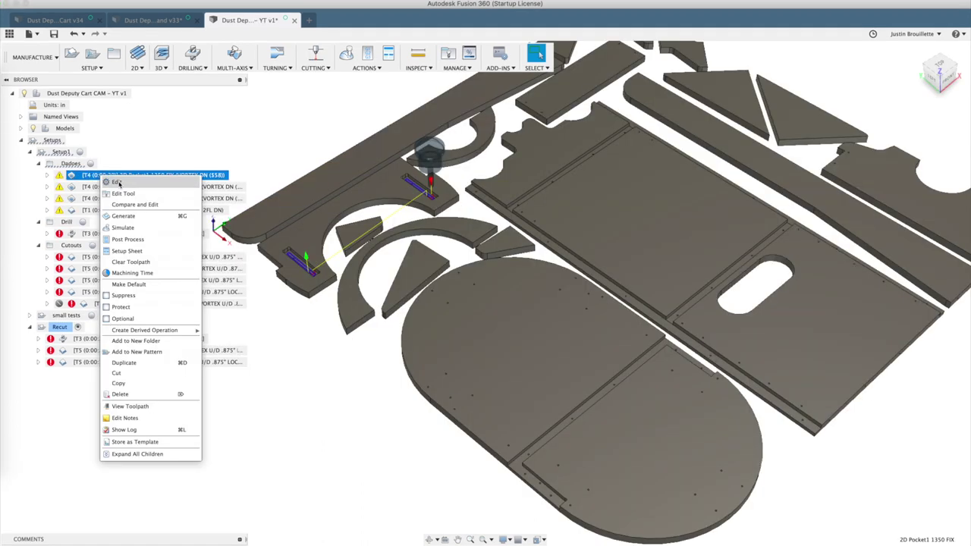
Step: Open the 2D Pocket1 1350 FIX operation for editing and check the 1/2 in flat VORTEX DN tool in the tool library
left_click(163, 183)
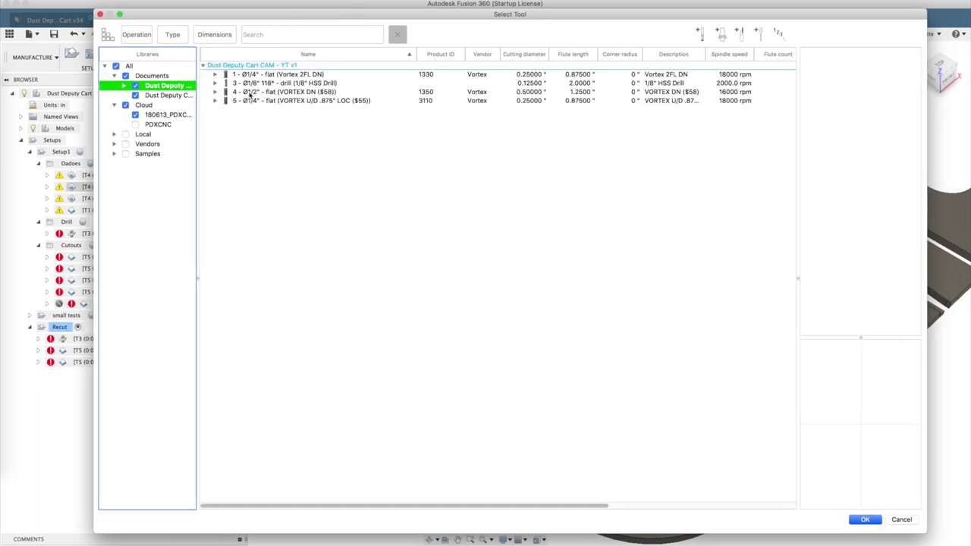
left_click(250, 92)
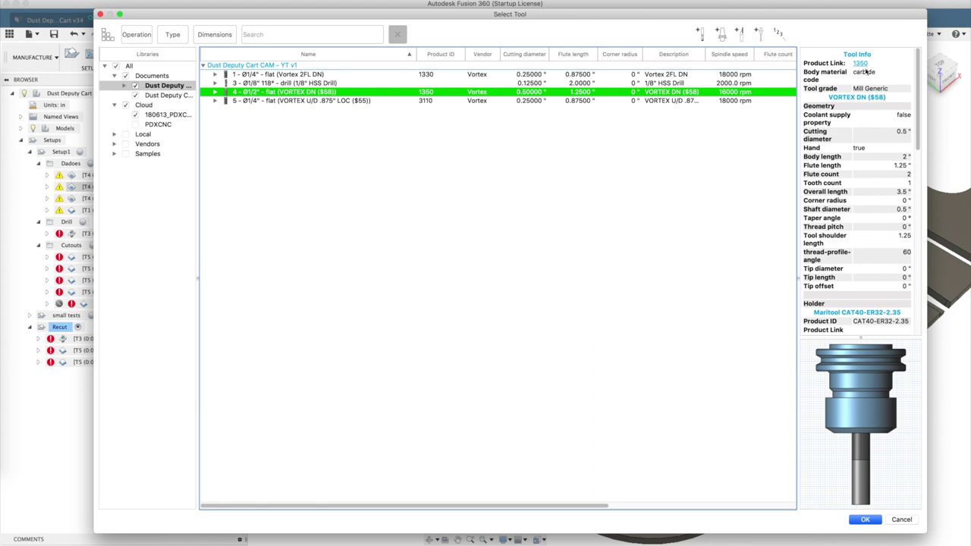
left_click(99, 14)
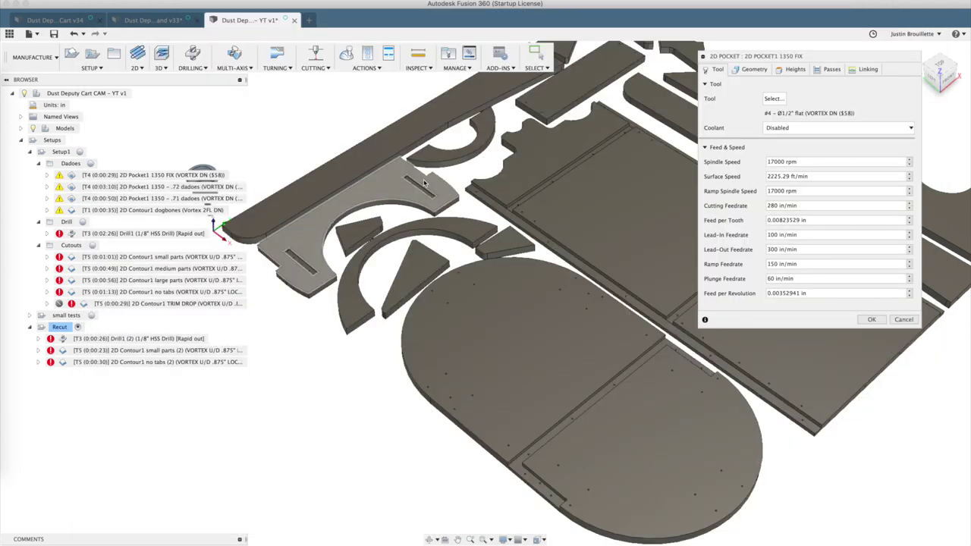
Step: Reselect the floors of the two dogboned slots in the curved shelf part as the operation's pocket selections
left_click(739, 70)
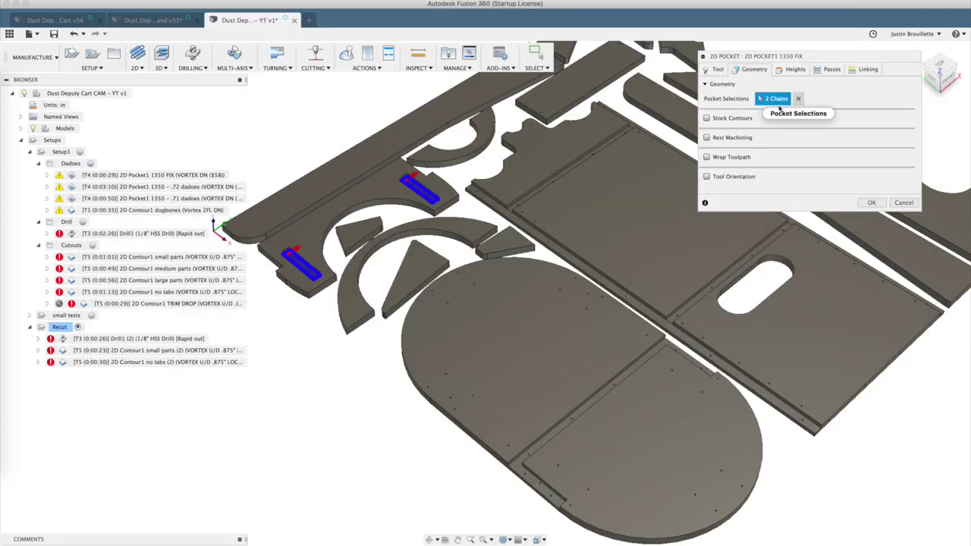
scroll(288, 250, "up", 5)
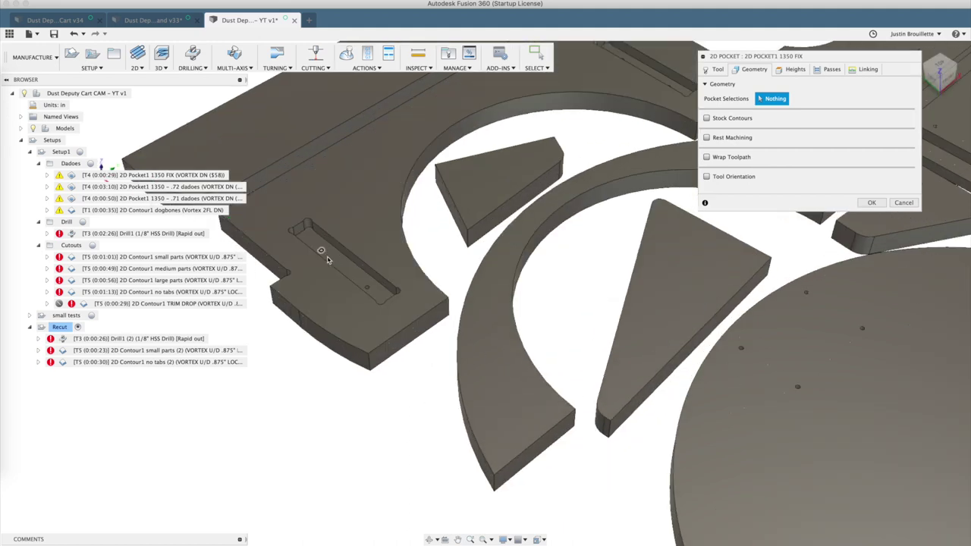
left_click(302, 261)
scroll(381, 233, "down", 3)
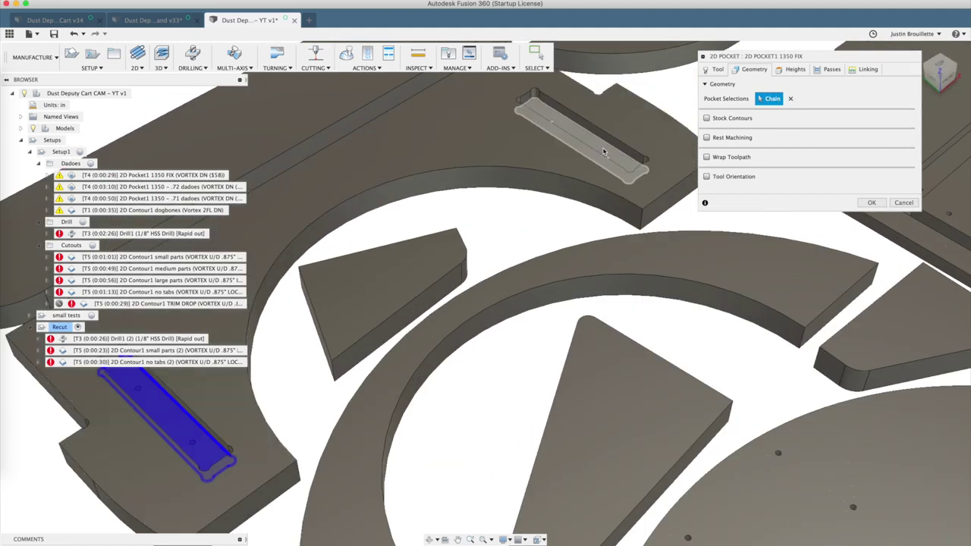
left_click(577, 98)
scroll(554, 224, "up", 3)
scroll(554, 224, "down", 3)
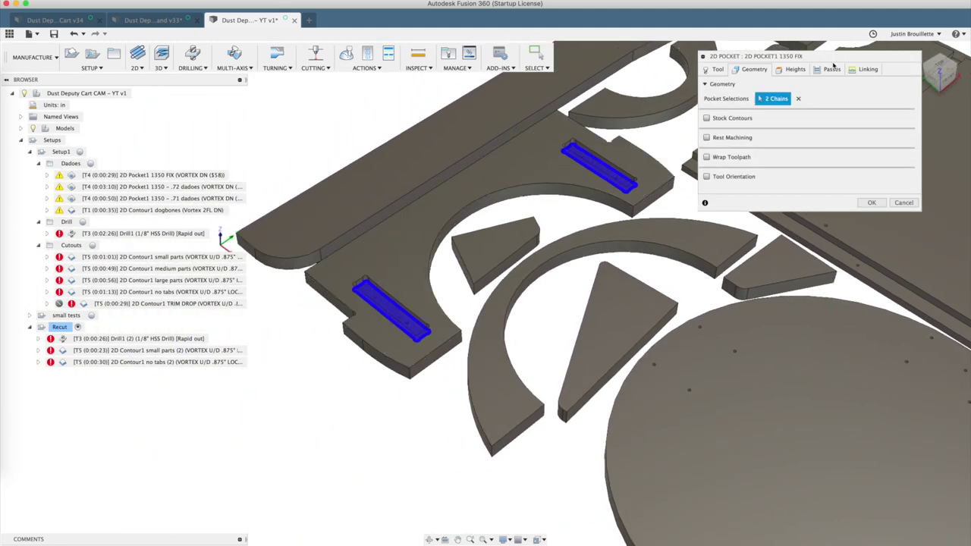
Step: Review the pocket operation's heights, roughing stepdown, sideways compensation and linking settings, and accept the operation to regenerate its toolpath
left_click(794, 69)
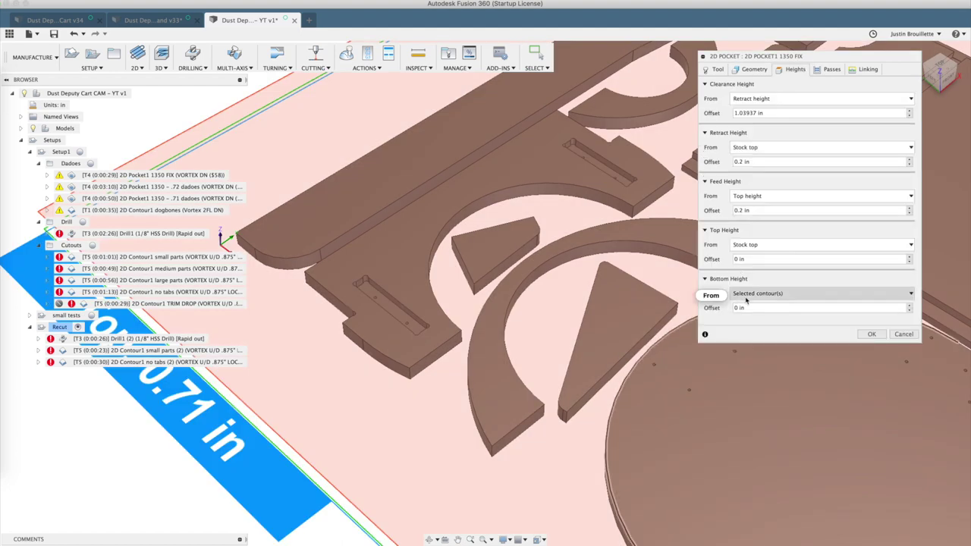
left_click(830, 69)
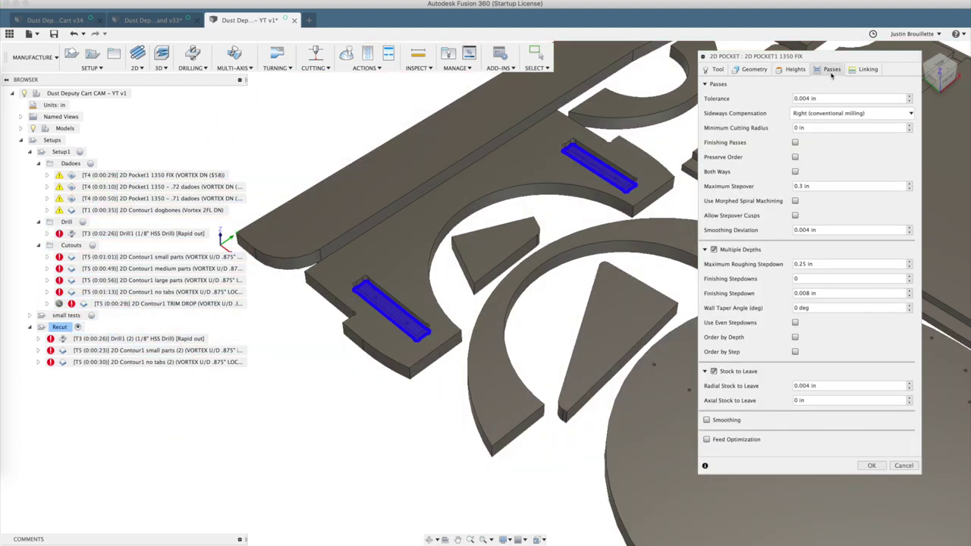
scroll(562, 211, "up", 2)
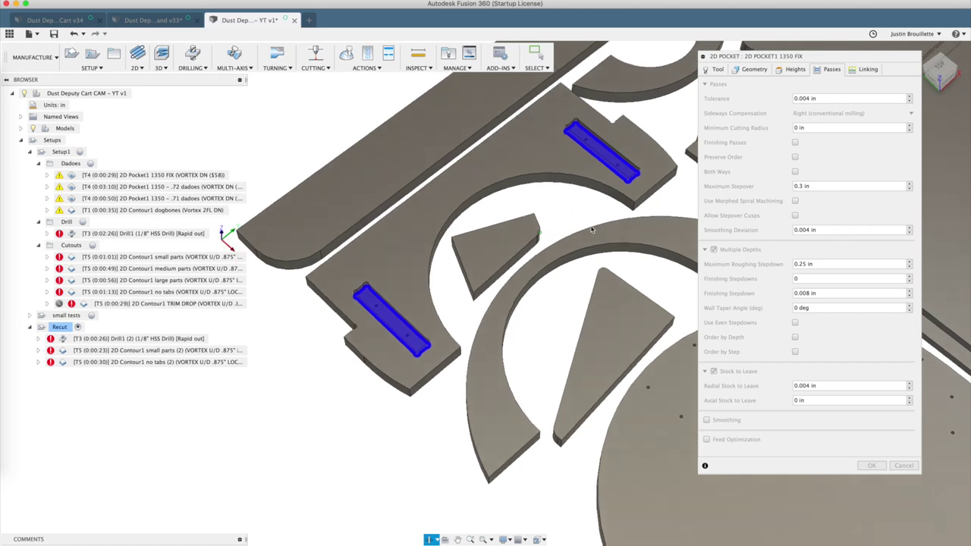
left_click(791, 264)
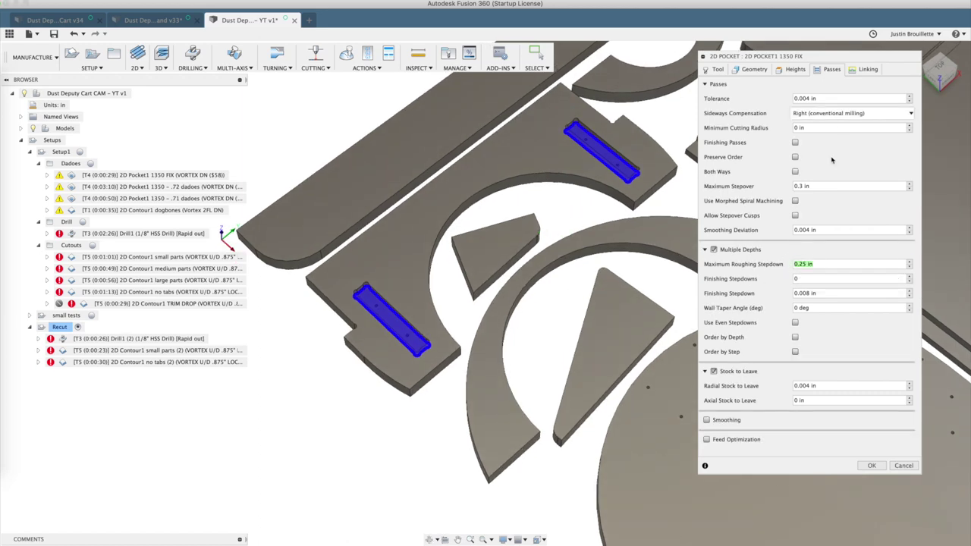
left_click(844, 114)
left_click(849, 136)
left_click(868, 70)
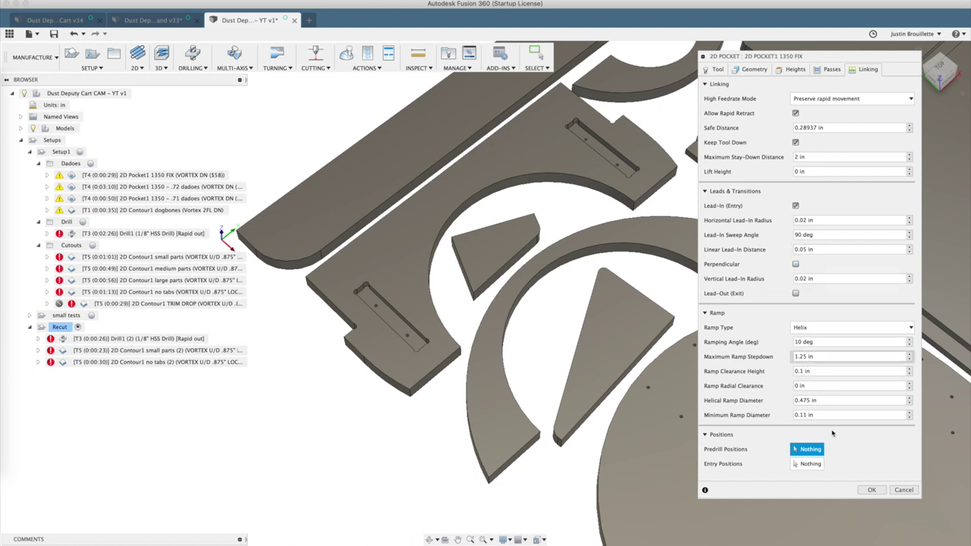
left_click(869, 491)
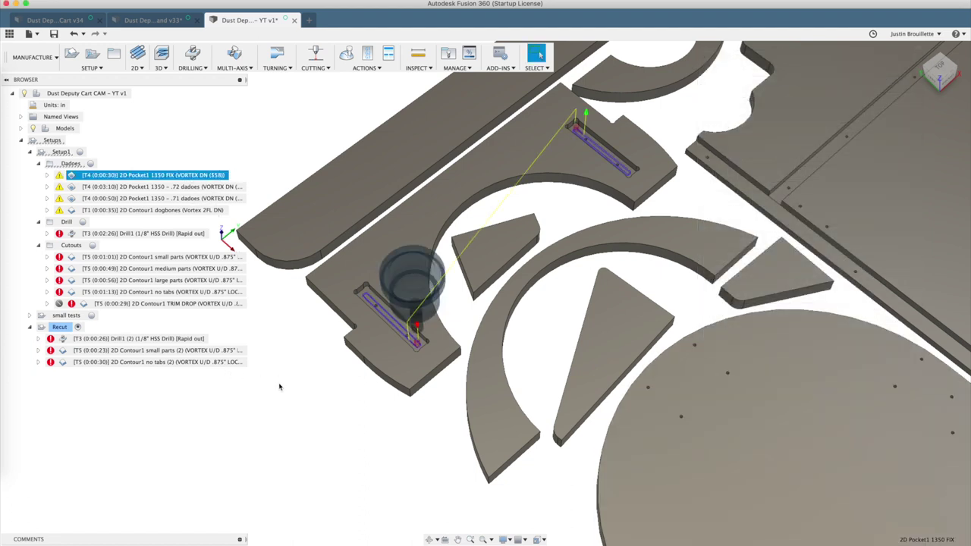
Step: Open the 2D Pocket1 1350 - .72 dadoes operation for editing and review its pocket selections, tool and cutting feedrate
left_click(149, 186)
right_click(157, 190)
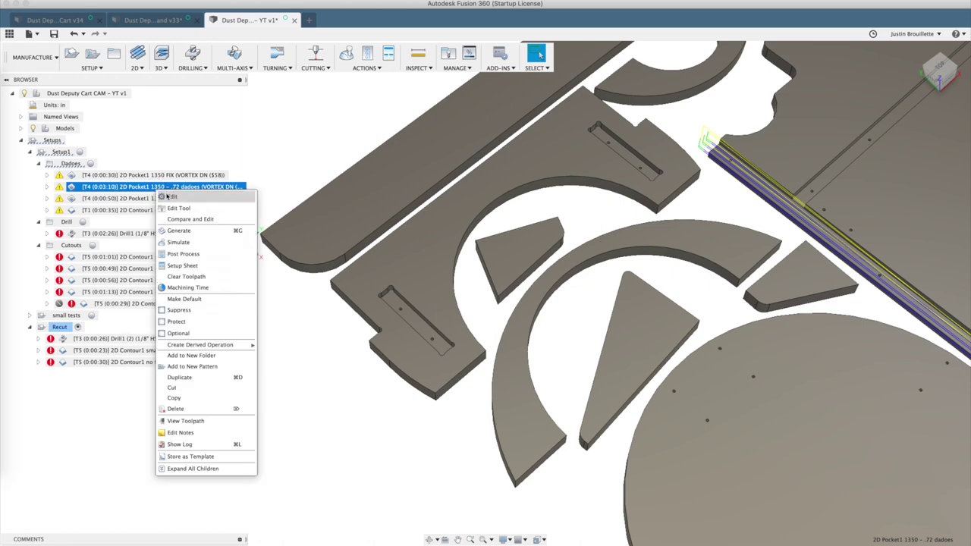
left_click(170, 197)
left_click(754, 69)
scroll(589, 115, "down", 3)
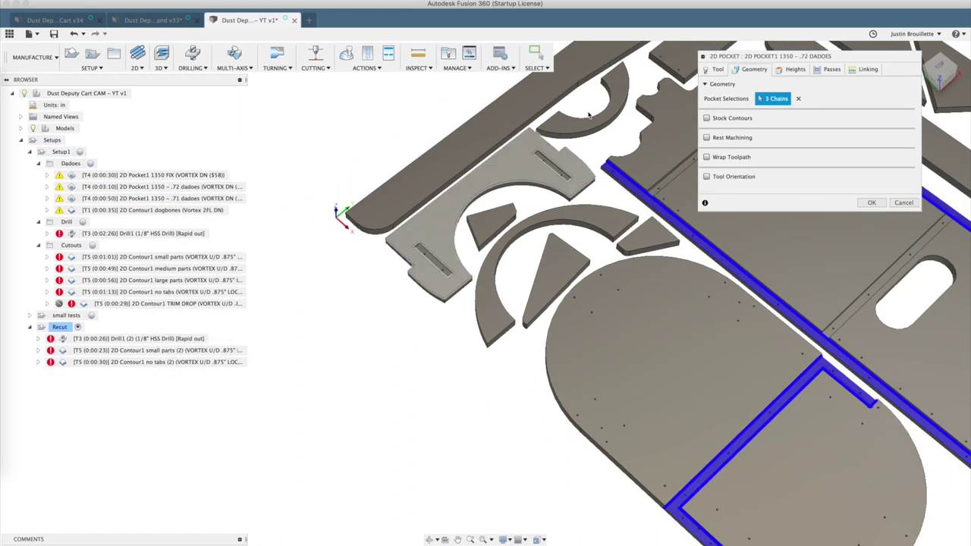
left_click(714, 69)
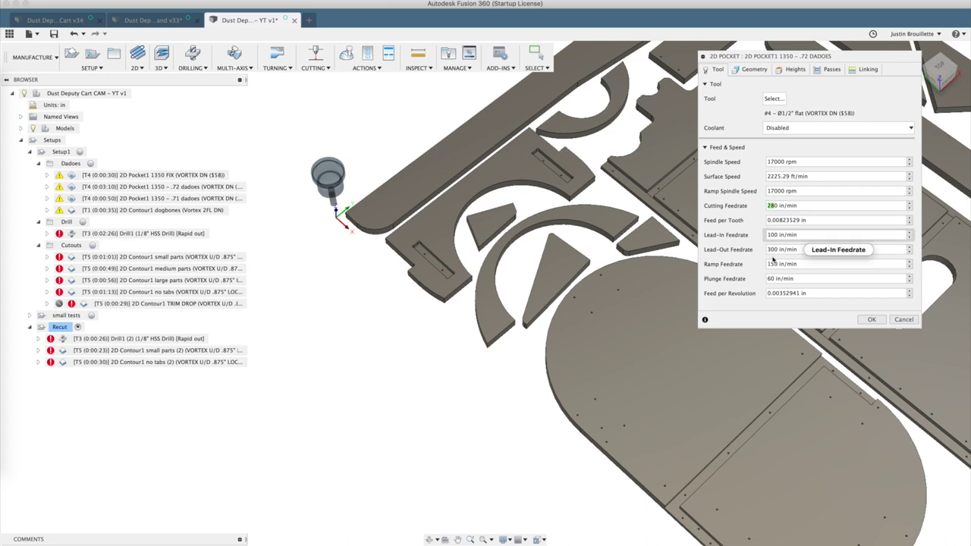
scroll(667, 120, "down", 3)
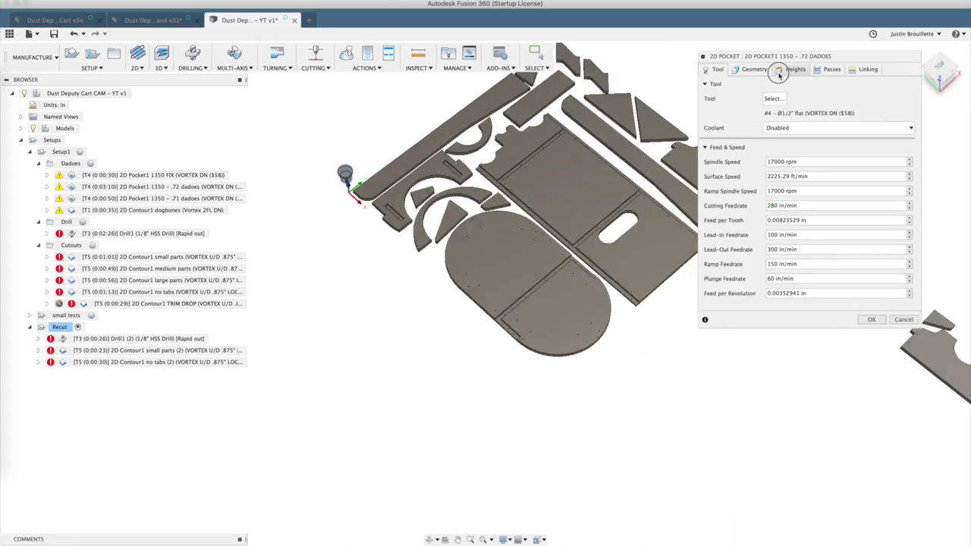
Step: Check the .72 dadoes operation's height settings and examine the selected dado chains on the back panel and base
left_click(793, 69)
scroll(614, 198, "up", 5)
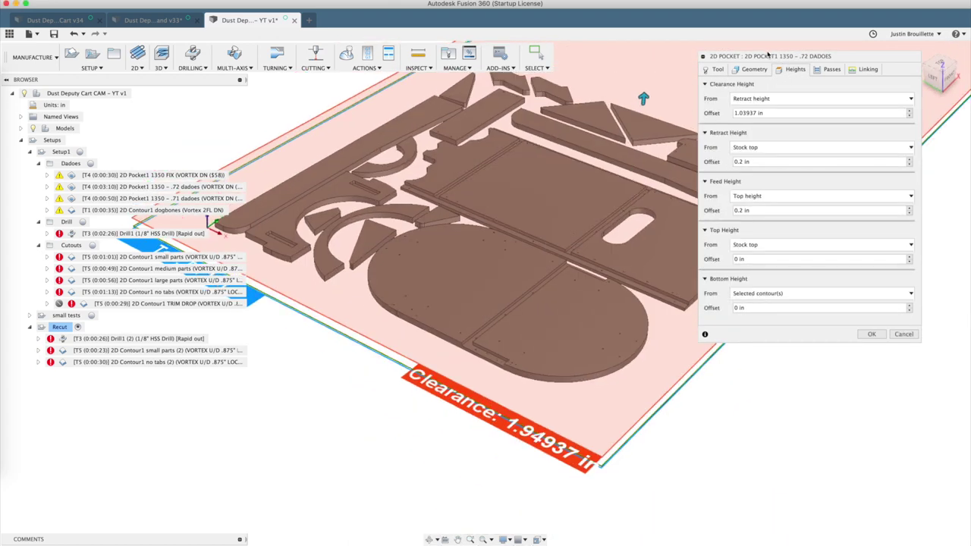
left_click(754, 69)
scroll(471, 250, "up", 10)
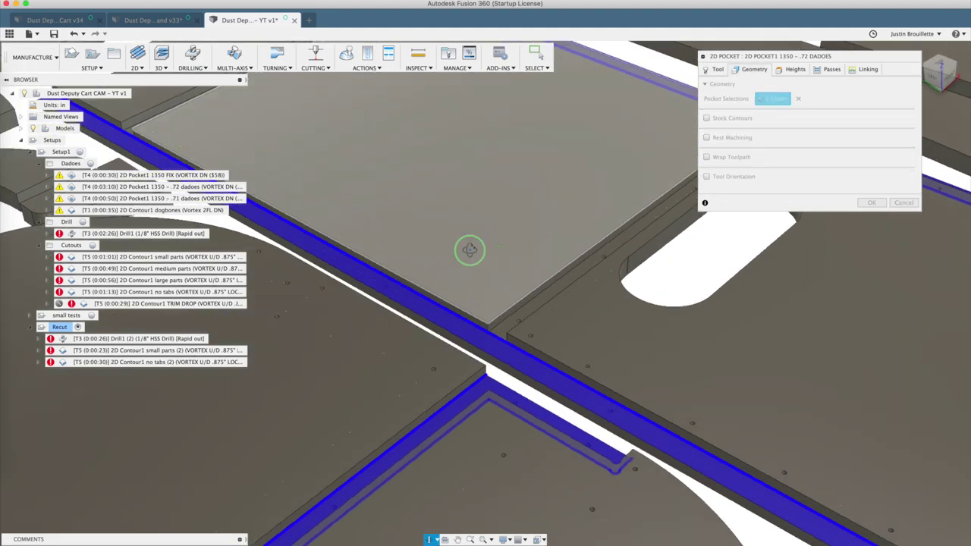
middle_click_drag(469, 250, 444, 251, "shift")
scroll(444, 252, "down", 6)
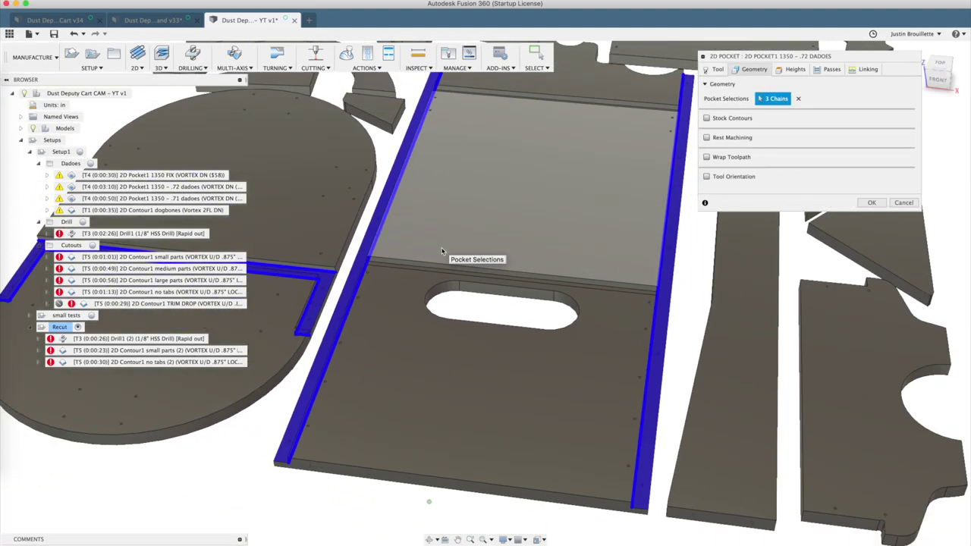
Step: Review the .72 dadoes operation's passes and linking settings, and close the operation without changes
scroll(446, 248, "up", 2)
middle_click_drag(457, 250, 795, 117, "shift")
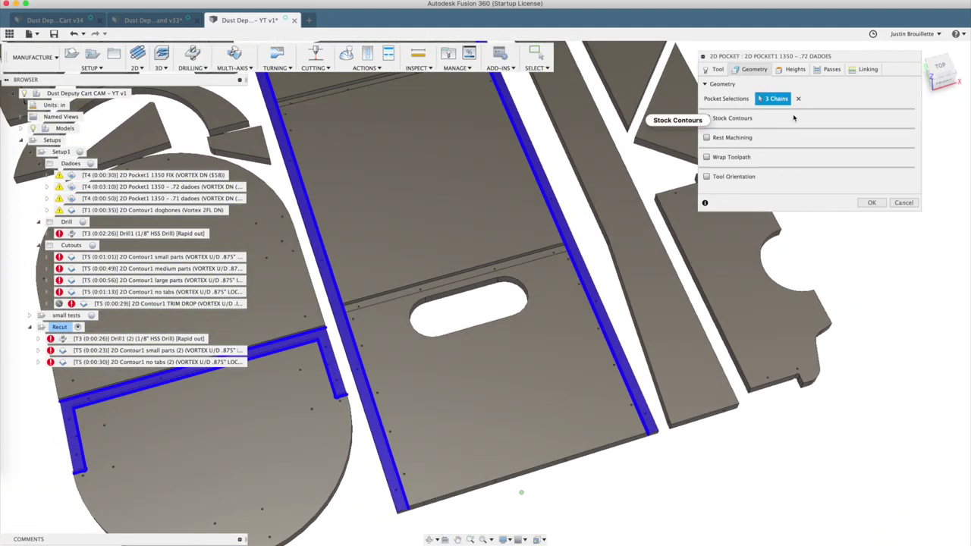
left_click(831, 69)
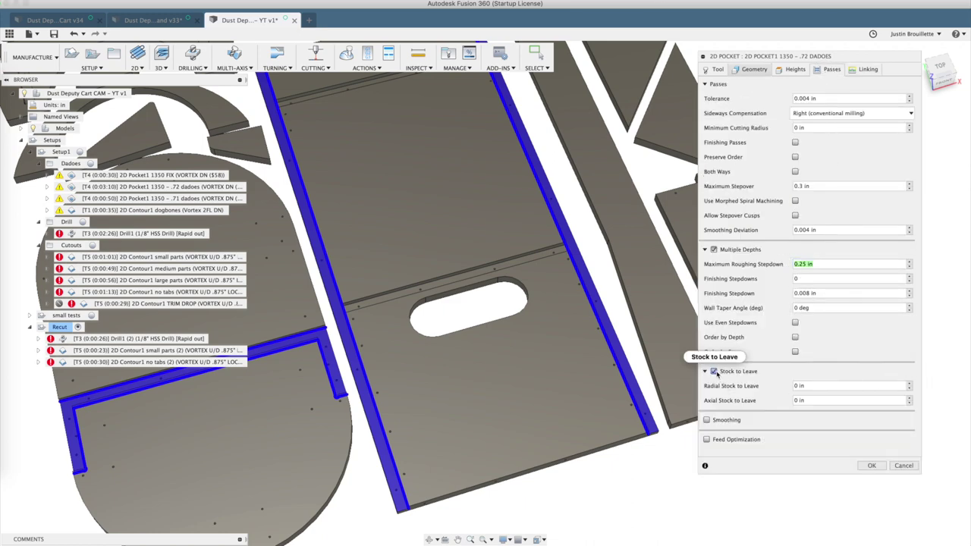
left_click(868, 69)
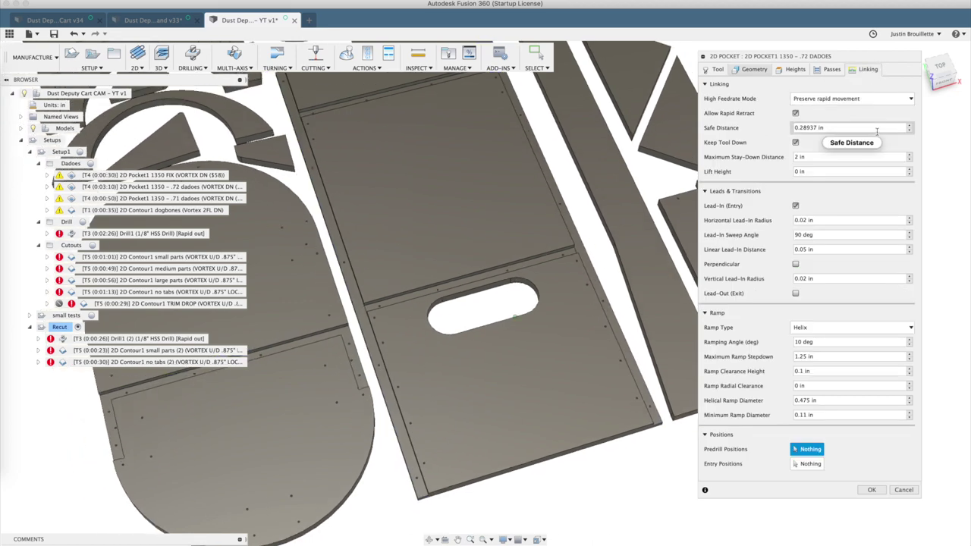
left_click(903, 490)
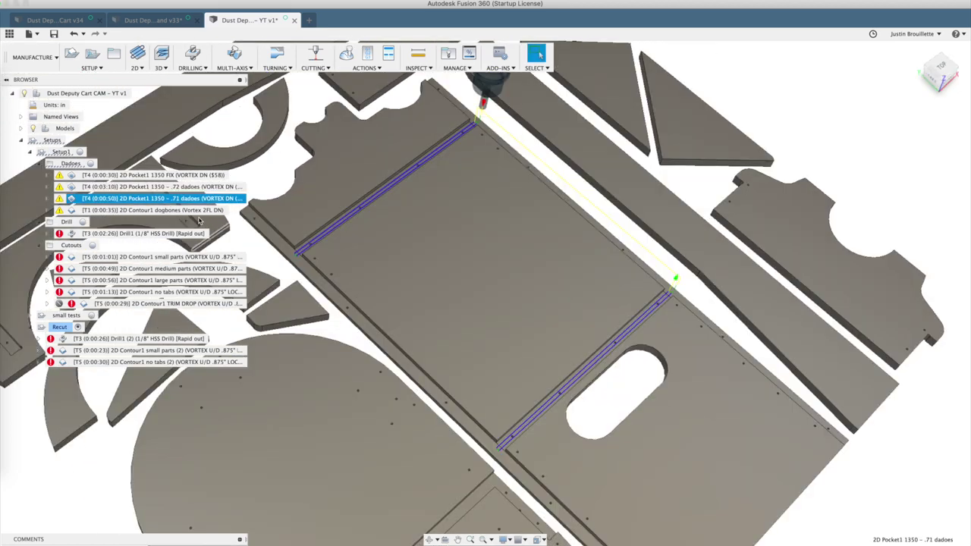
Step: Open the 2D Contour1 dogbones operation for editing and review its contour selections, tool feedrates and rest machining tool diameter
right_click(196, 211)
left_click(210, 219)
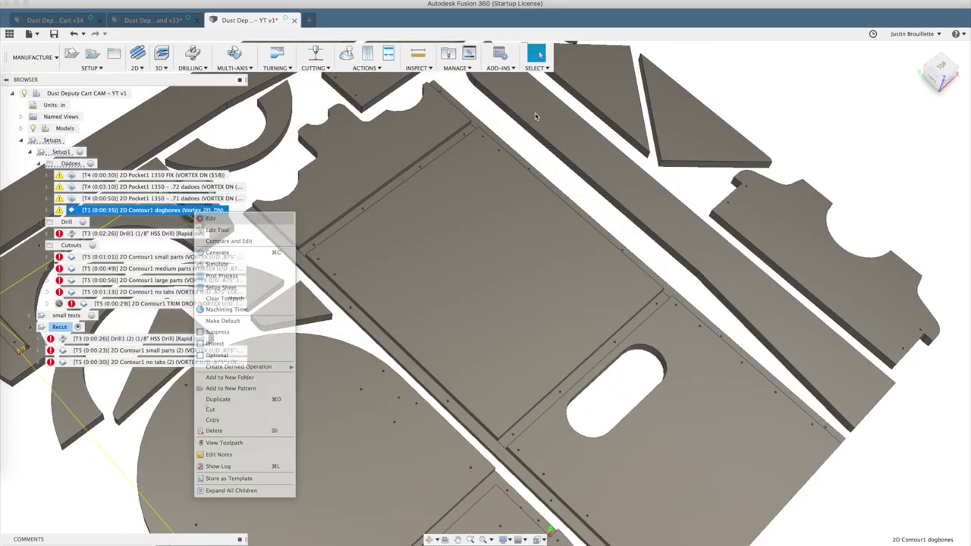
left_click(754, 69)
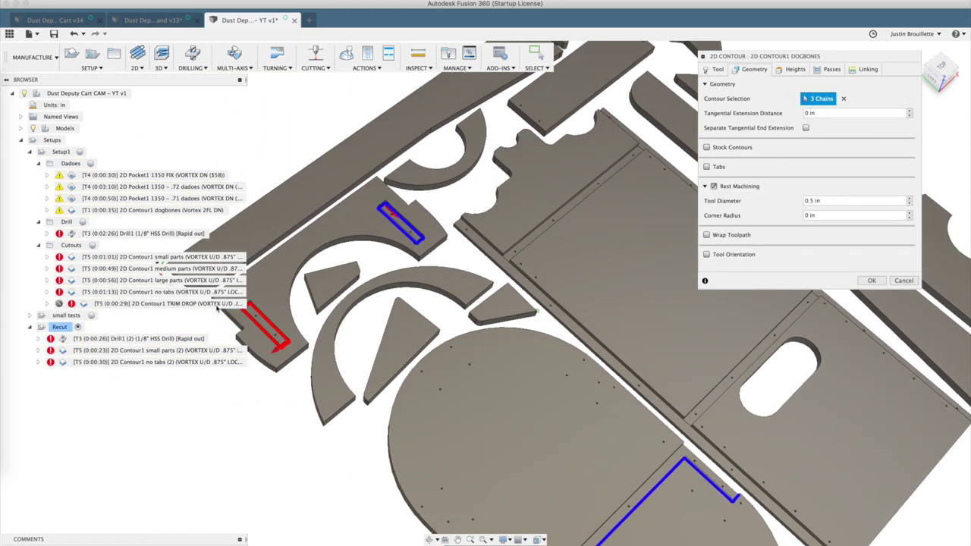
left_click(716, 69)
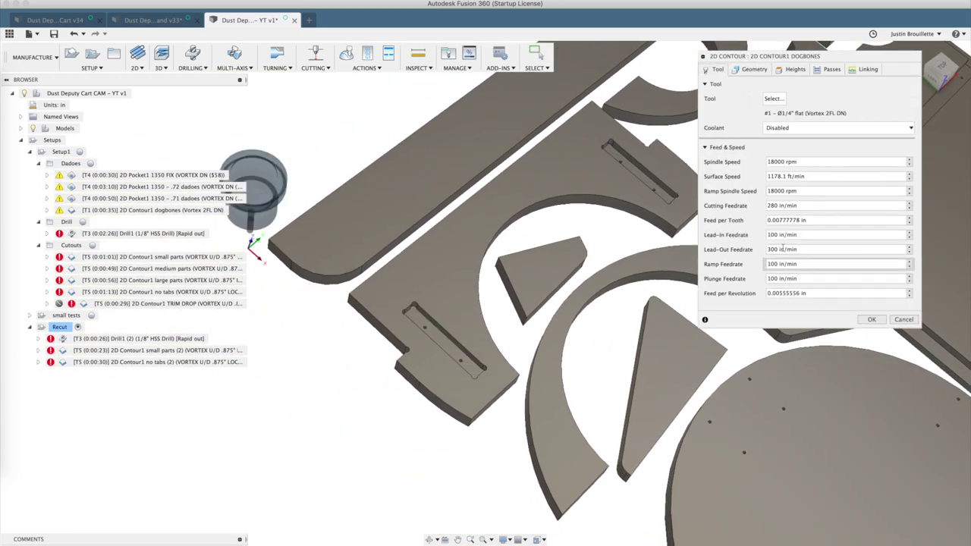
left_click(754, 70)
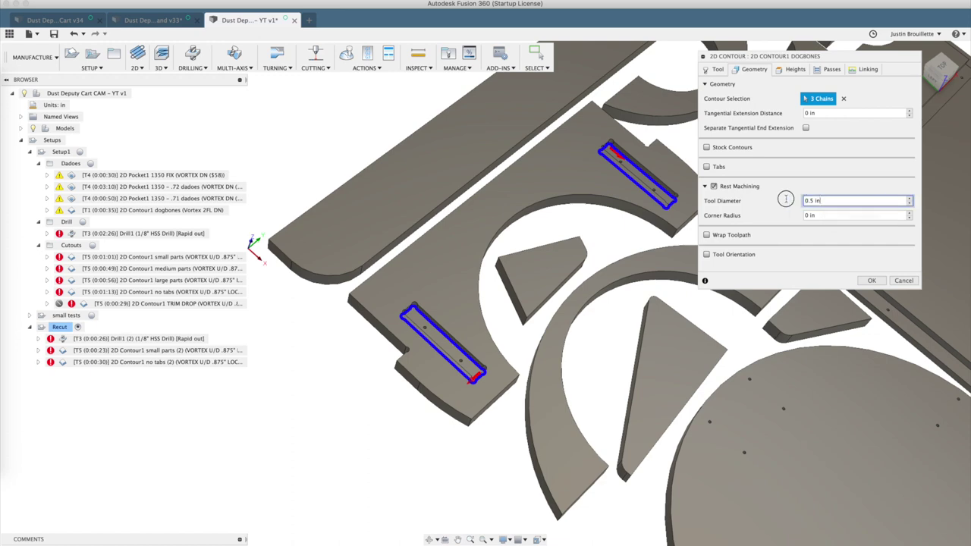
Step: Examine the selected contour chains at the dogbone corners of the shelf slots and the base dado
scroll(426, 283, "up", 5)
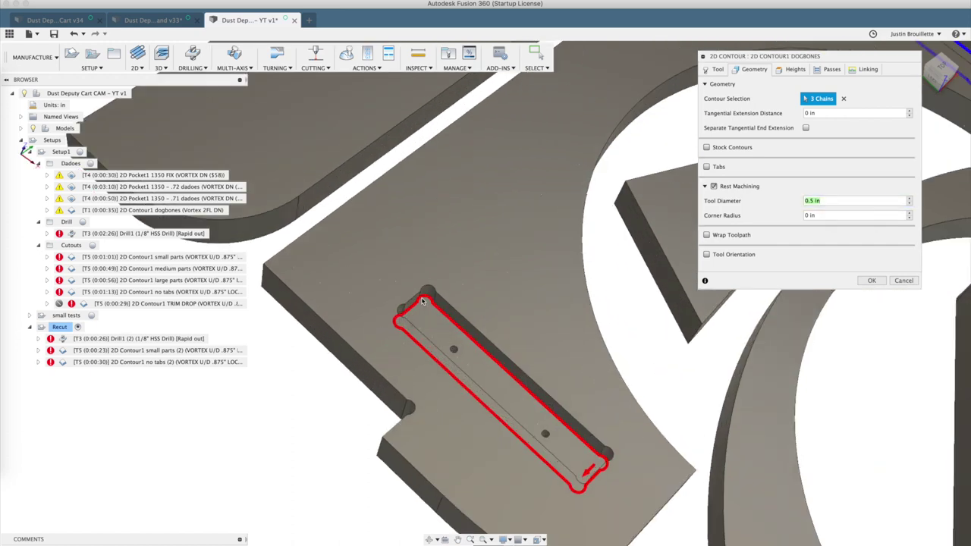
scroll(423, 302, "down", 10)
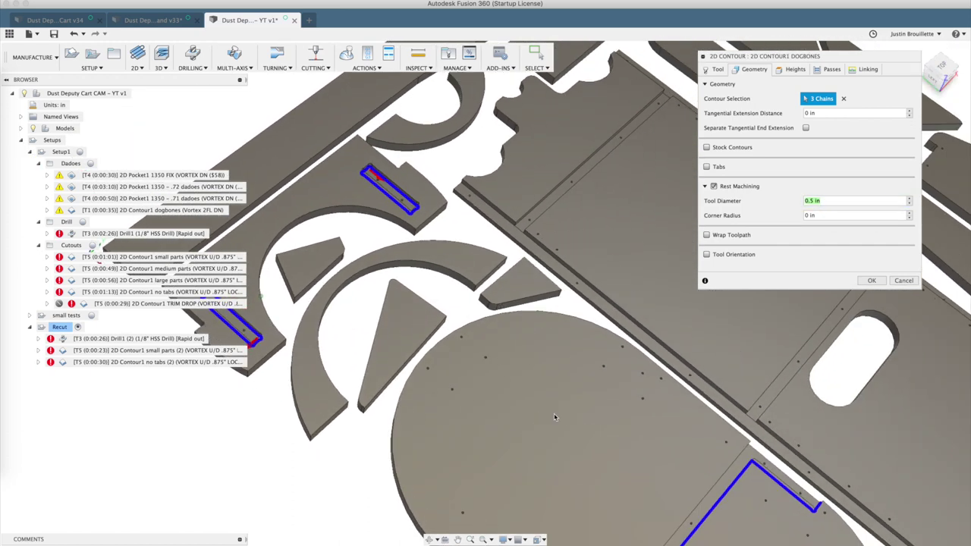
scroll(622, 442, "up", 6)
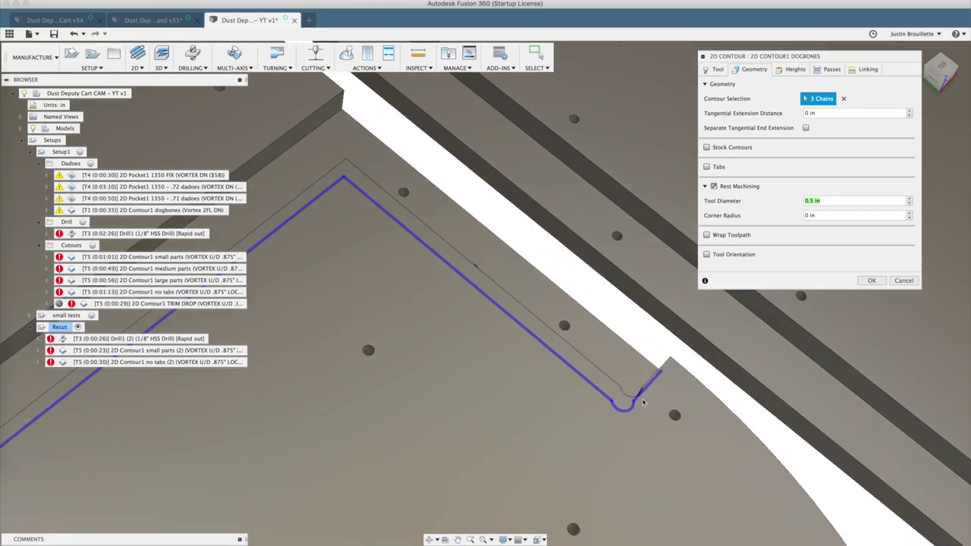
scroll(641, 405, "down", 4)
scroll(641, 405, "down", 3)
Step: Check the dogbones operation's passes and height settings and close the operation
left_click(830, 69)
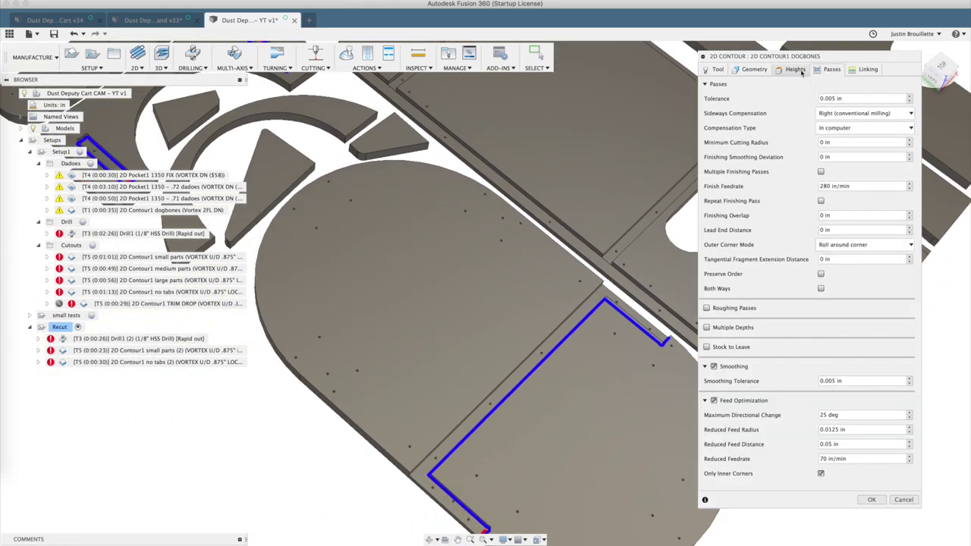
left_click(796, 69)
left_click(867, 332)
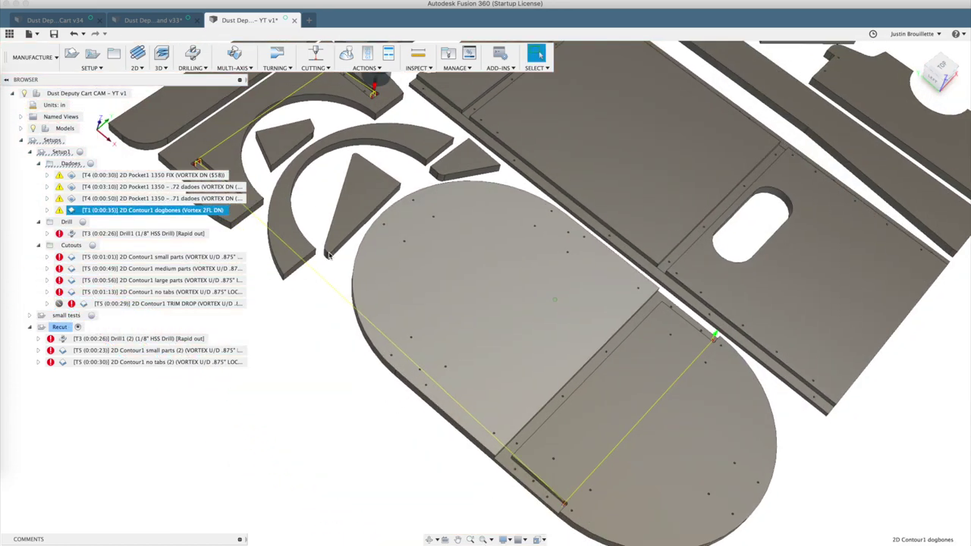
Step: Simulate the toolpaths of the Dadoes folder and inspect the cut slots, dadoes and dogbone corners in the stock
left_click(346, 52)
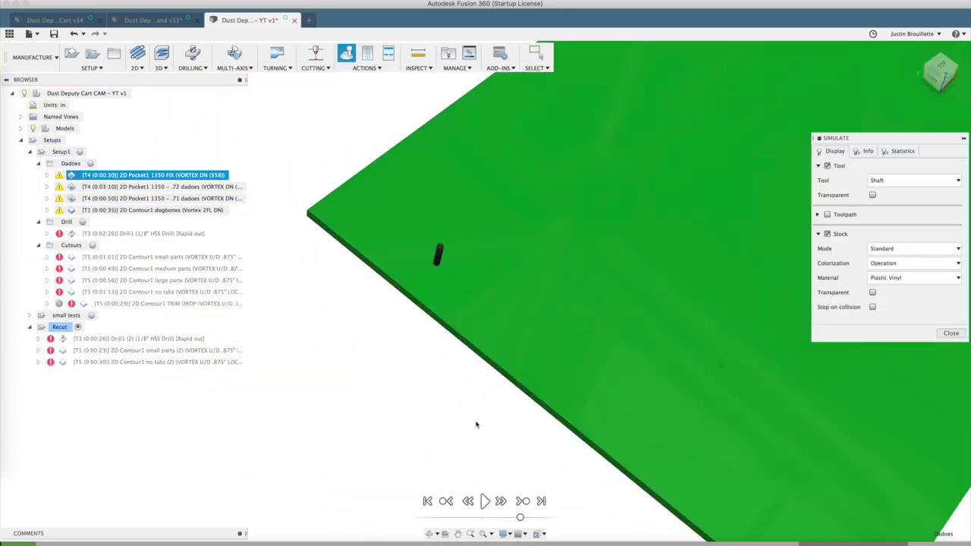
left_click(485, 500)
scroll(429, 300, "down", 3)
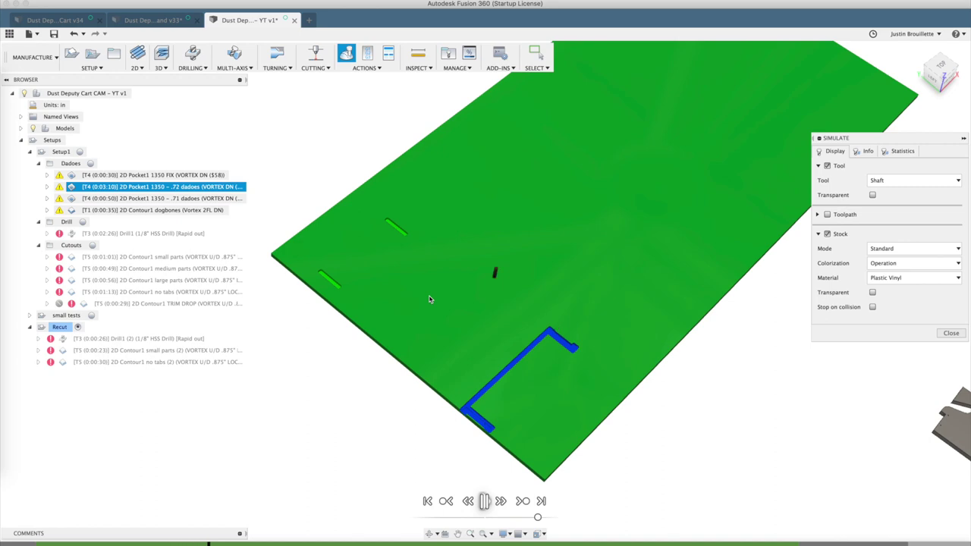
scroll(516, 497, "up", 5)
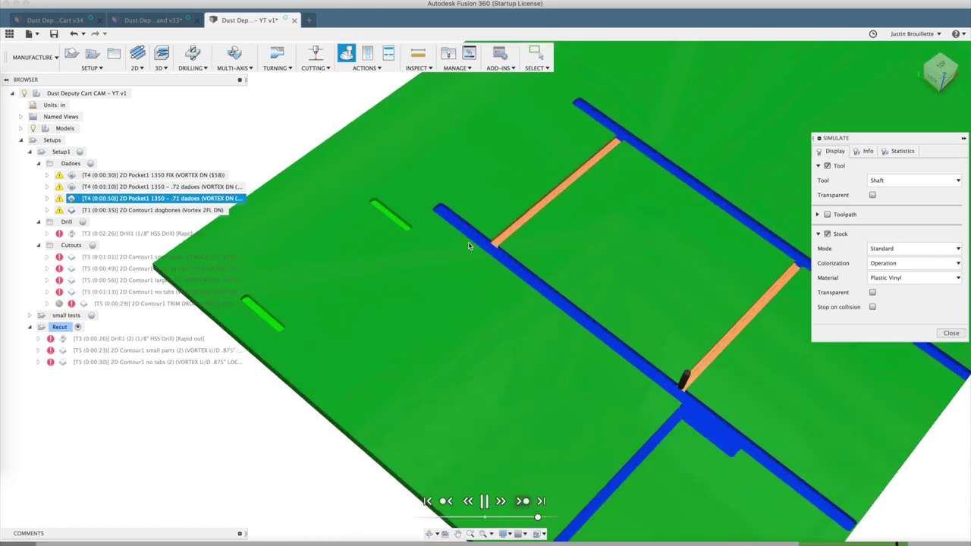
scroll(520, 384, "up", 10)
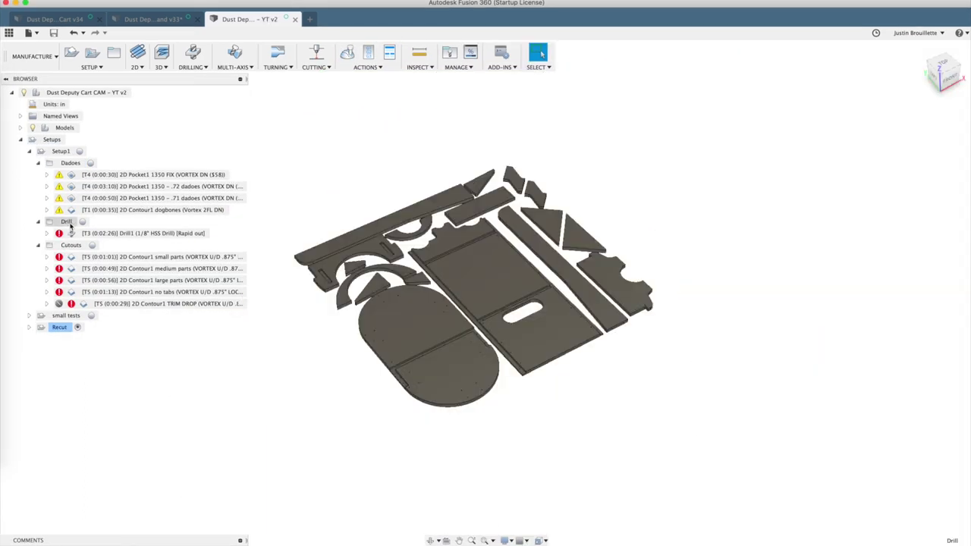
Step: Open the Drill1 operation for editing and review its tool, hole diameter range, cycle and height settings
left_click(88, 234)
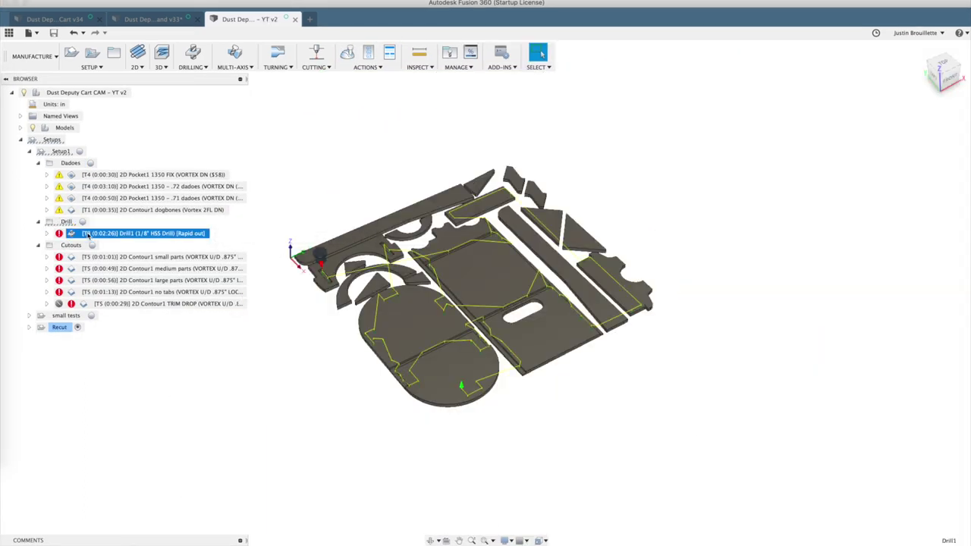
right_click(89, 235)
left_click(115, 241)
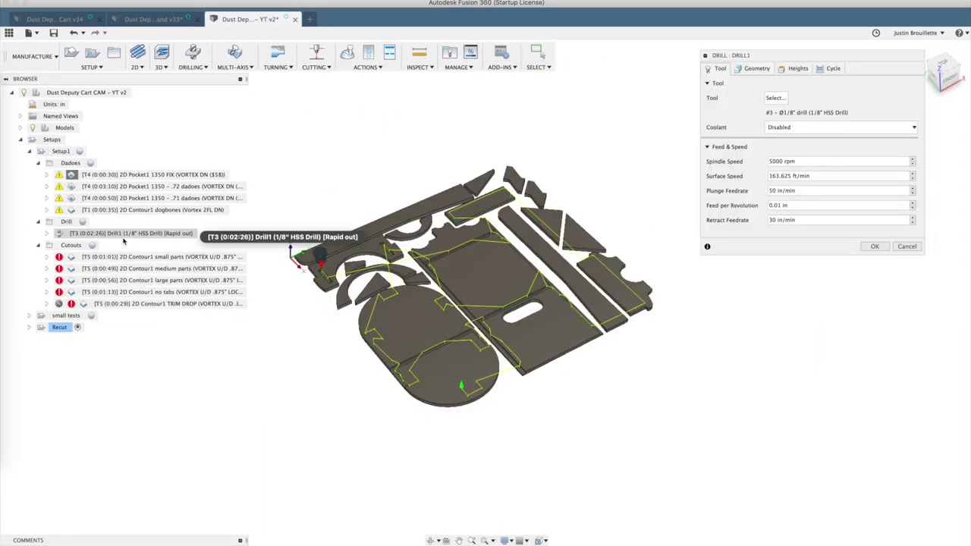
left_click(747, 69)
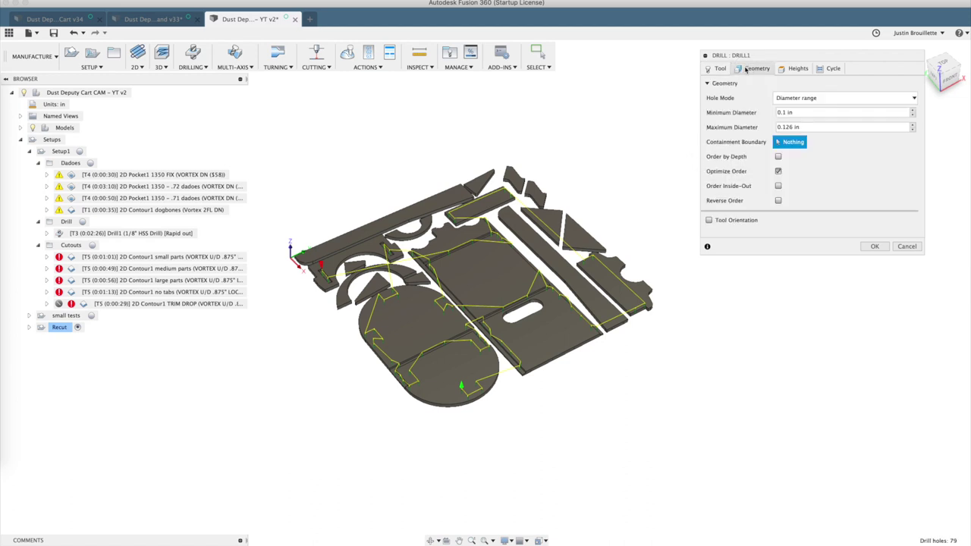
left_click(828, 70)
left_click(797, 69)
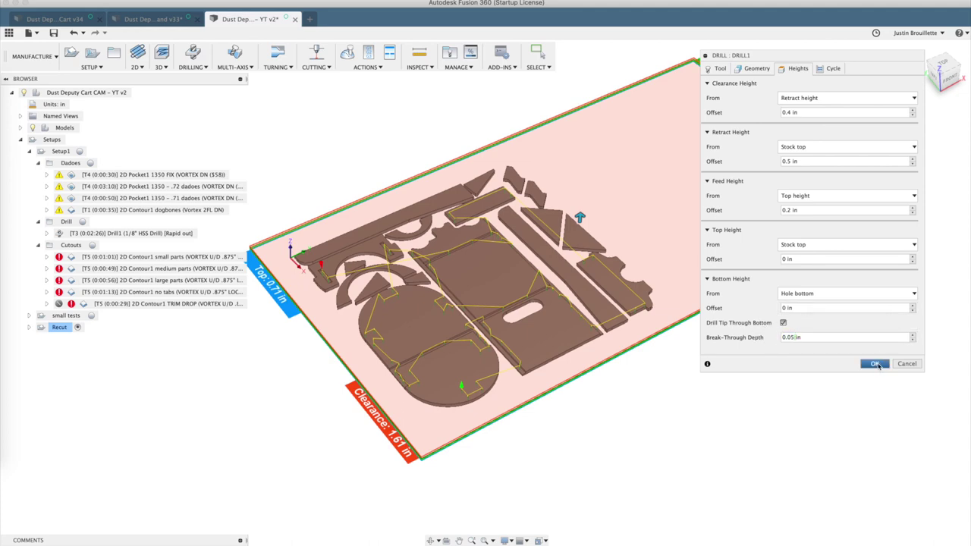
Step: Examine the drilling toolpath and the top height reference options, keep Stock top, and close Drill1 without changes
scroll(494, 311, "up", 8)
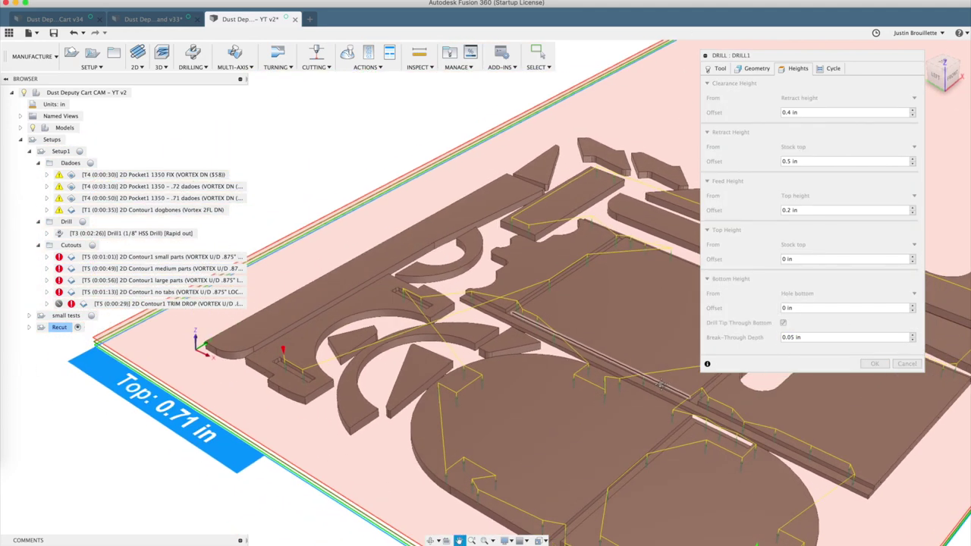
middle_click_drag(661, 385, 344, 331, "shift")
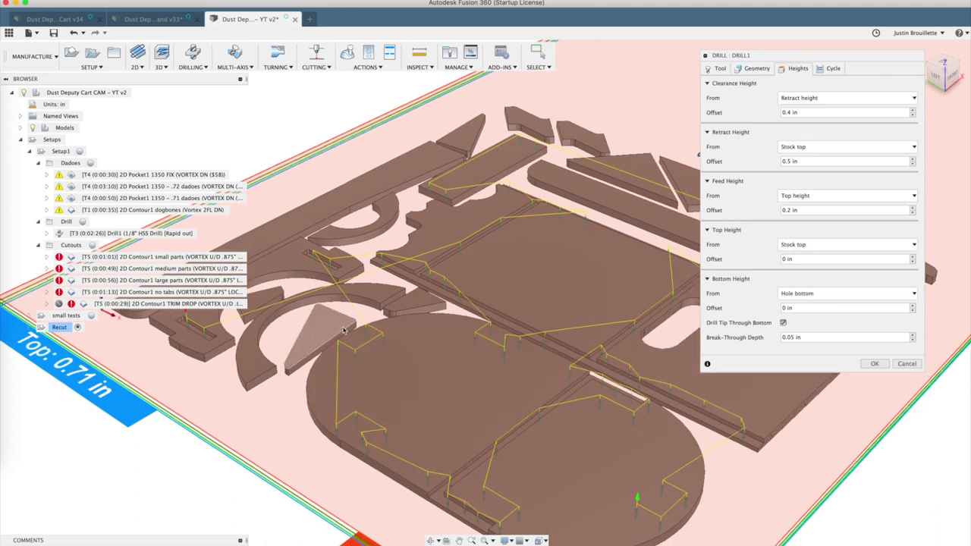
left_click(814, 246)
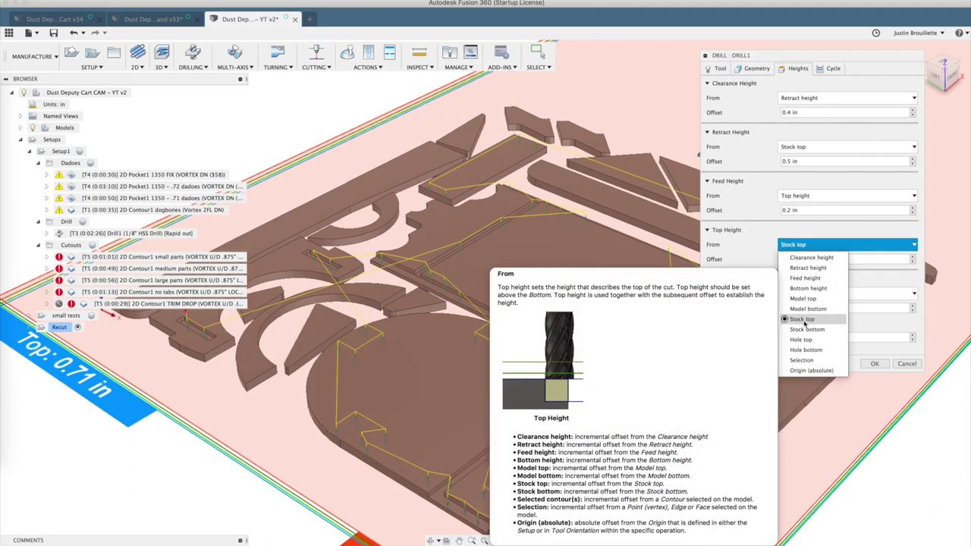
left_click(804, 322)
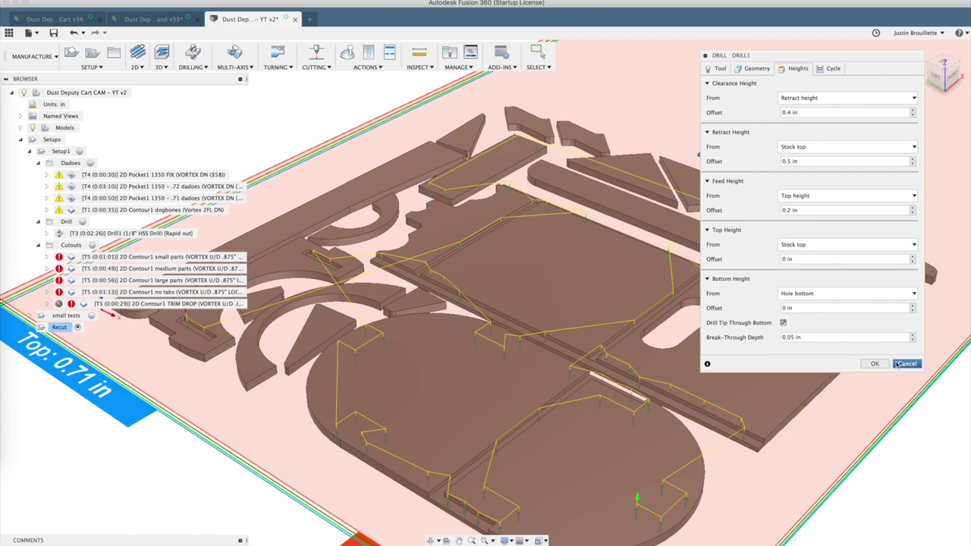
left_click(897, 365)
Step: Open the 2D Contour1 small parts cutout for editing and review its tool, spindle speed, cutting feedrate and feed per tooth
left_click(72, 246)
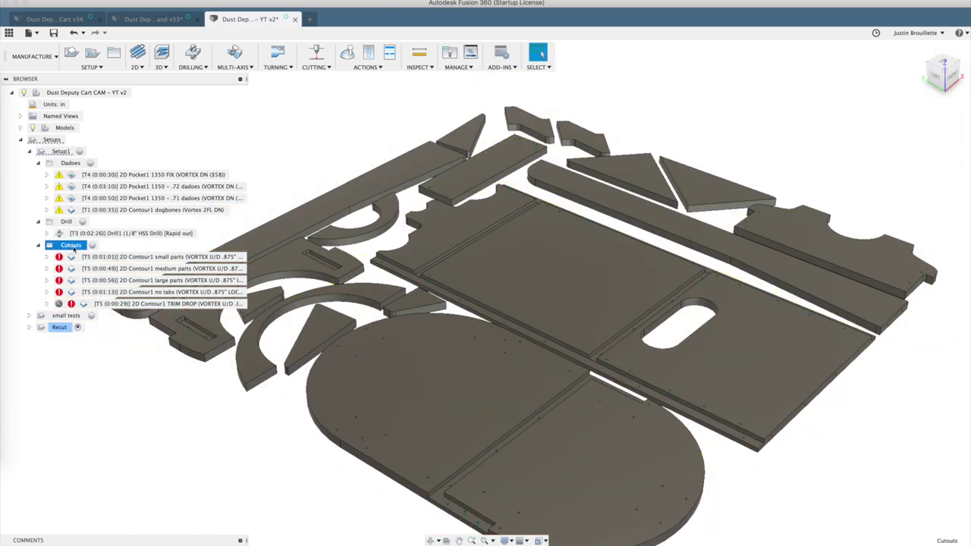
left_click(102, 258)
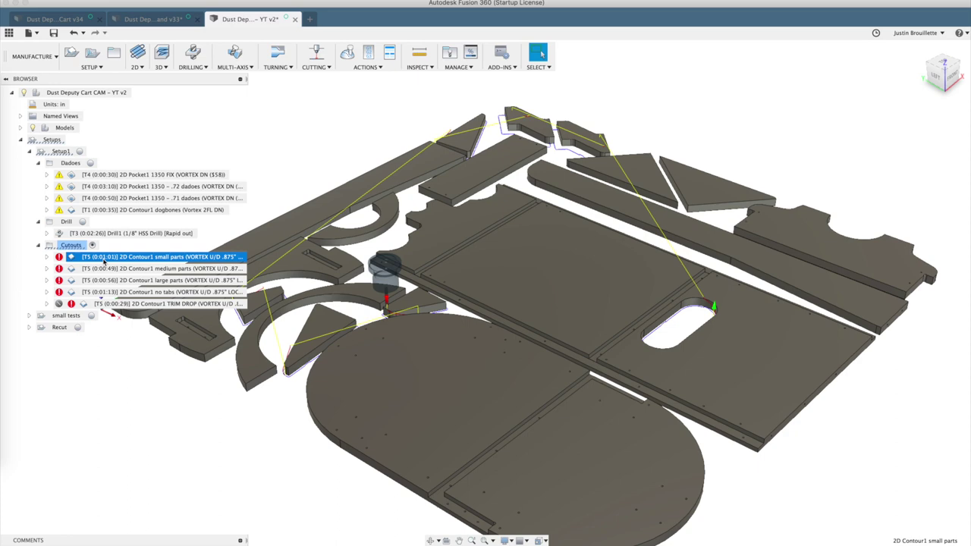
right_click(104, 260)
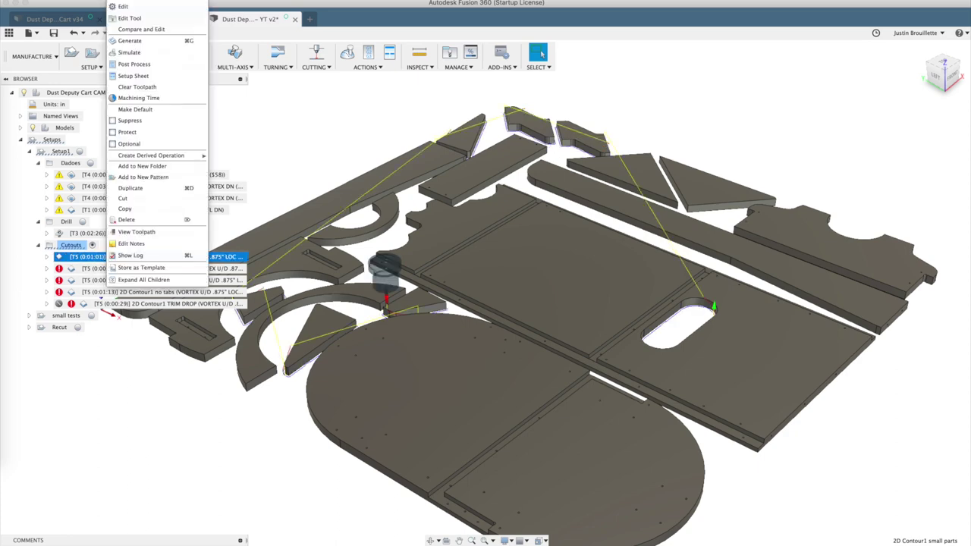
left_click(129, 7)
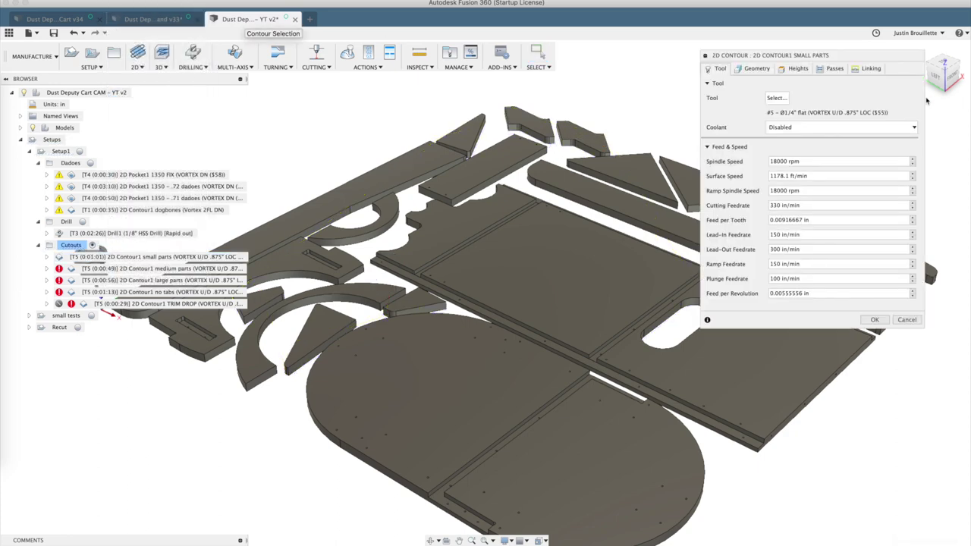
left_click(755, 68)
left_click(719, 69)
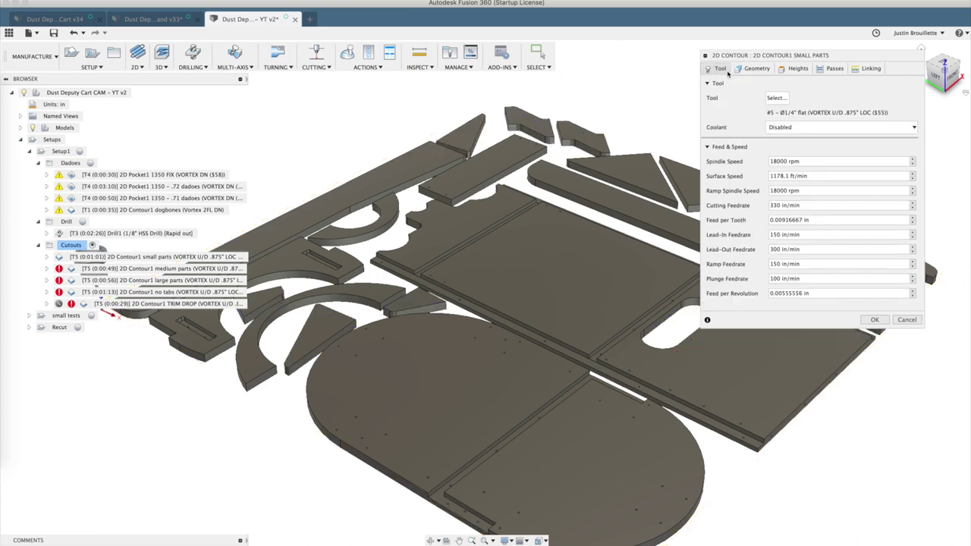
left_click(767, 161)
left_click(774, 205)
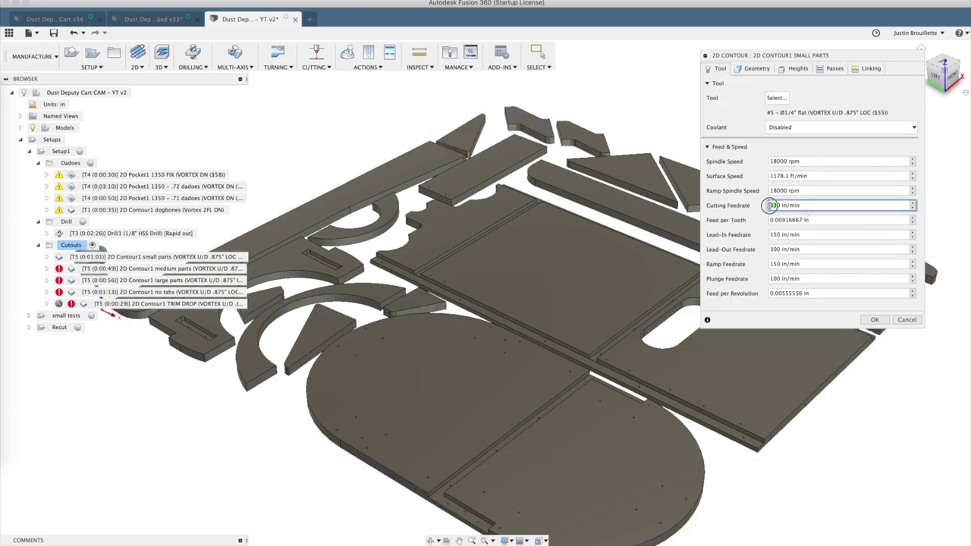
left_click(771, 220)
Step: Check the small parts cutout's bottom height offset and examine its selected contour chains and tab settings
left_click(795, 69)
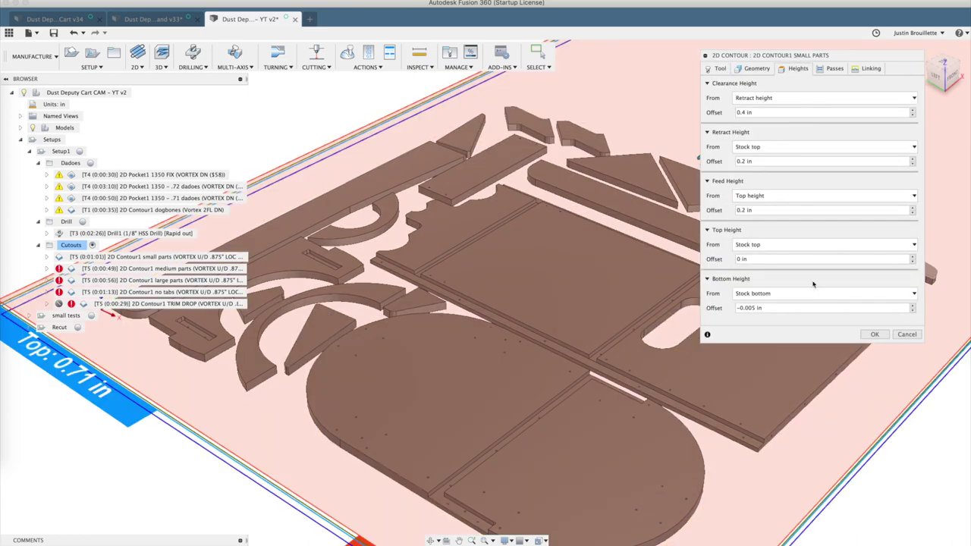
left_click(762, 308)
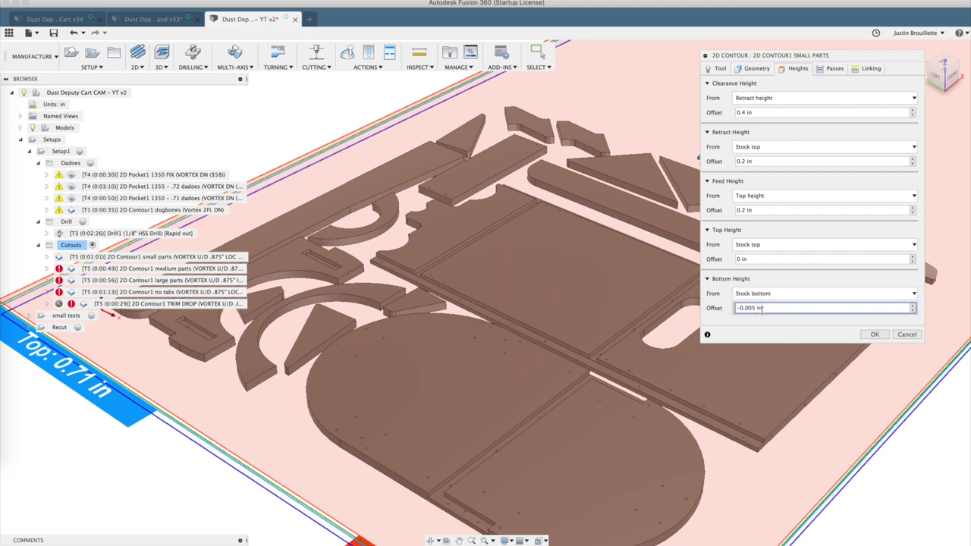
left_click(752, 68)
scroll(475, 292, "down", 3)
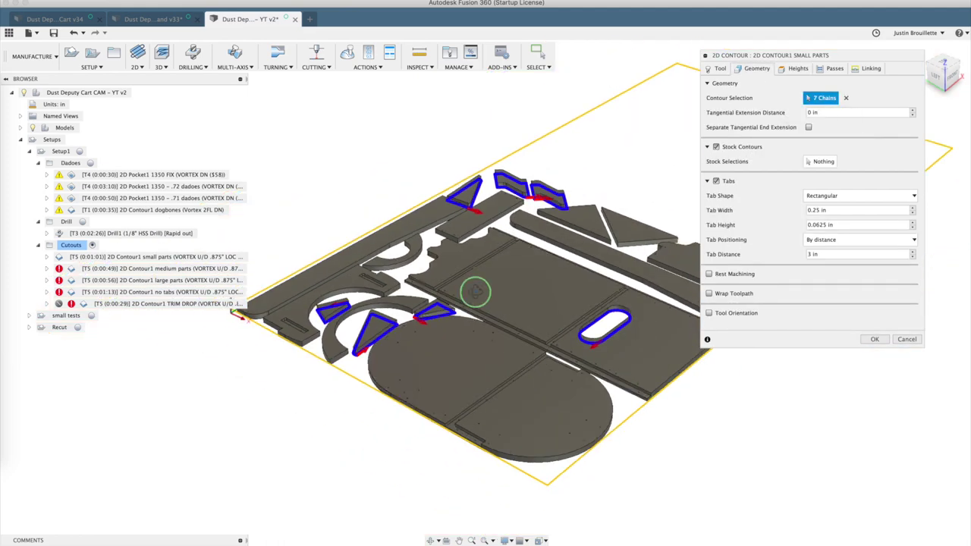
mouse_move(476, 292)
middle_mouse_down("shift")
mouse_move(478, 304)
mouse_move(494, 297)
middle_mouse_up("shift")
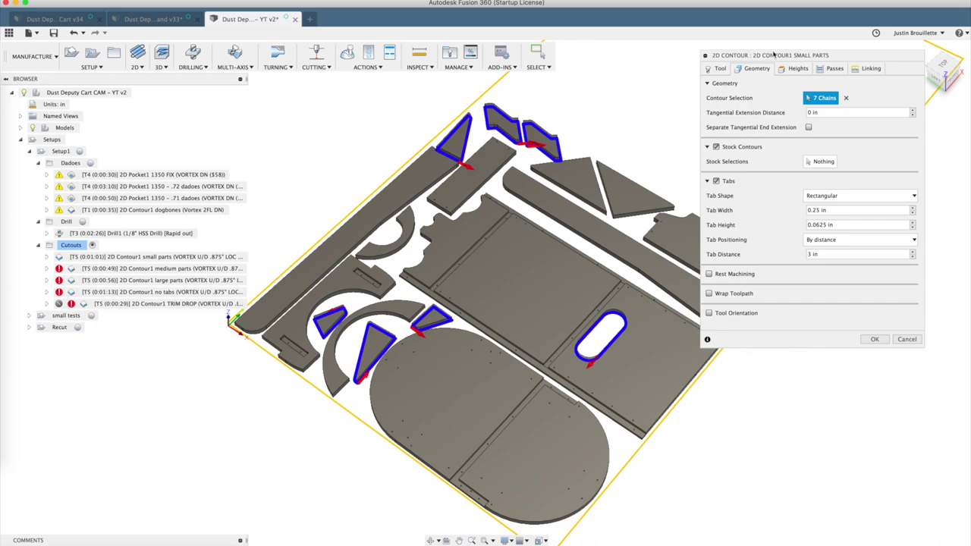
Step: Examine the small parts cutout's seven selected contour chains on the nested sheet together with its tab width, height and distance settings
left_click_drag(774, 55, 805, 217)
middle_click_drag(478, 296, 487, 291, "shift")
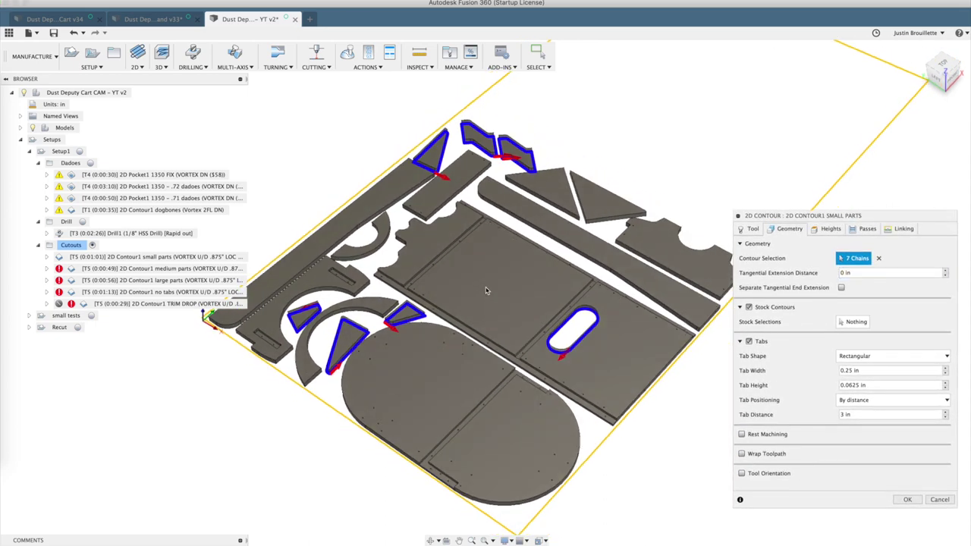
scroll(326, 336, "up", 5)
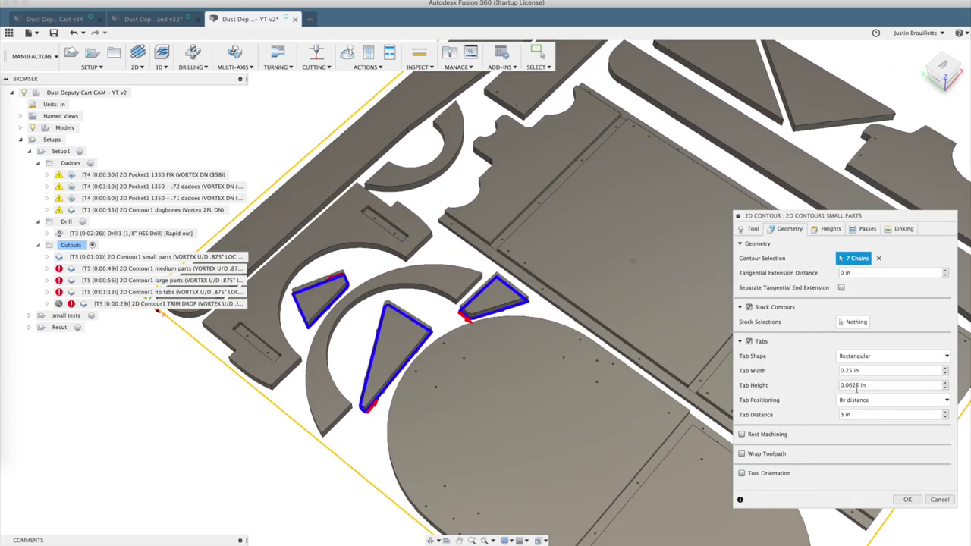
left_click(891, 370)
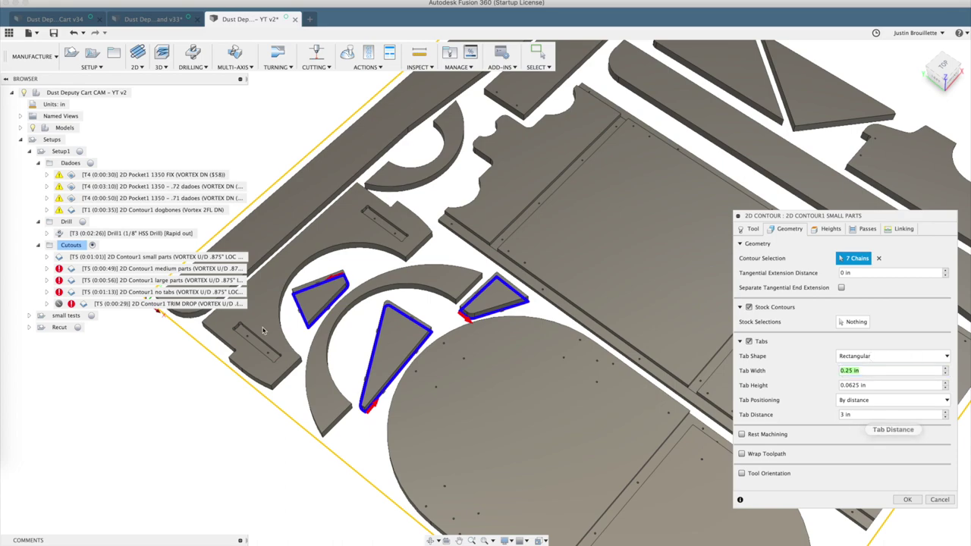
middle_click_drag(263, 330, 363, 334, "shift")
scroll(363, 334, "down", 3)
scroll(363, 334, "up", 2)
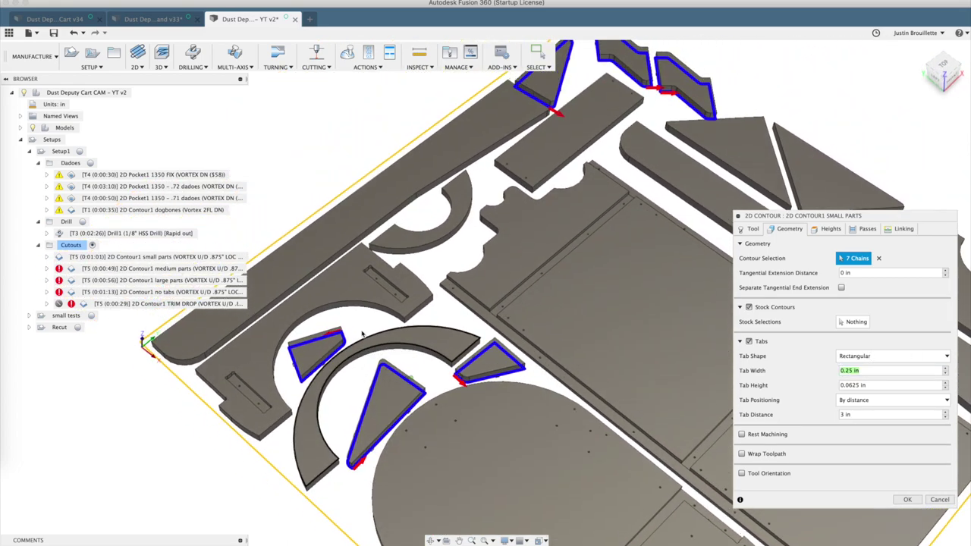
scroll(362, 334, "down", 3)
scroll(363, 334, "up", 2)
Step: Review the small parts cutout's passes and its linking and ramp settings, and accept the operation without changes
left_click(867, 228)
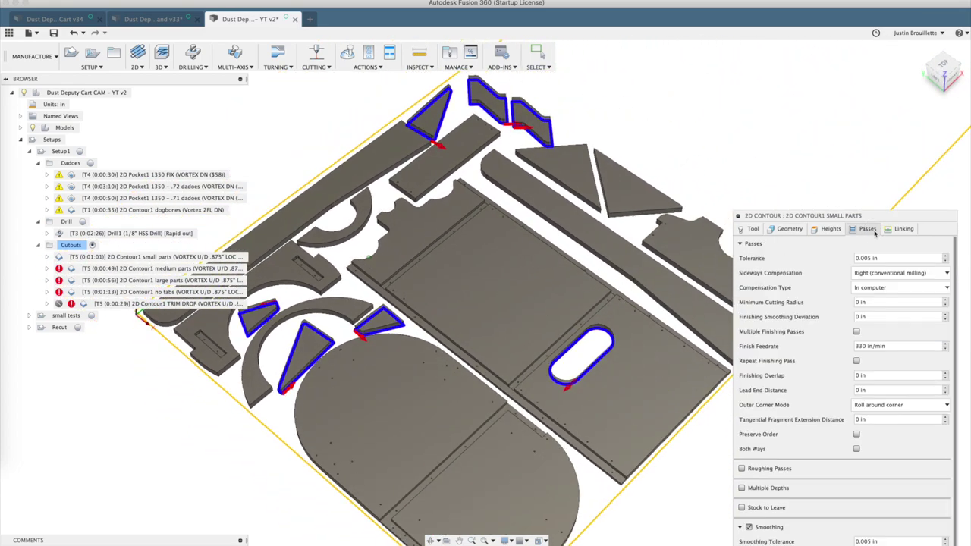
left_click_drag(826, 232, 798, 84)
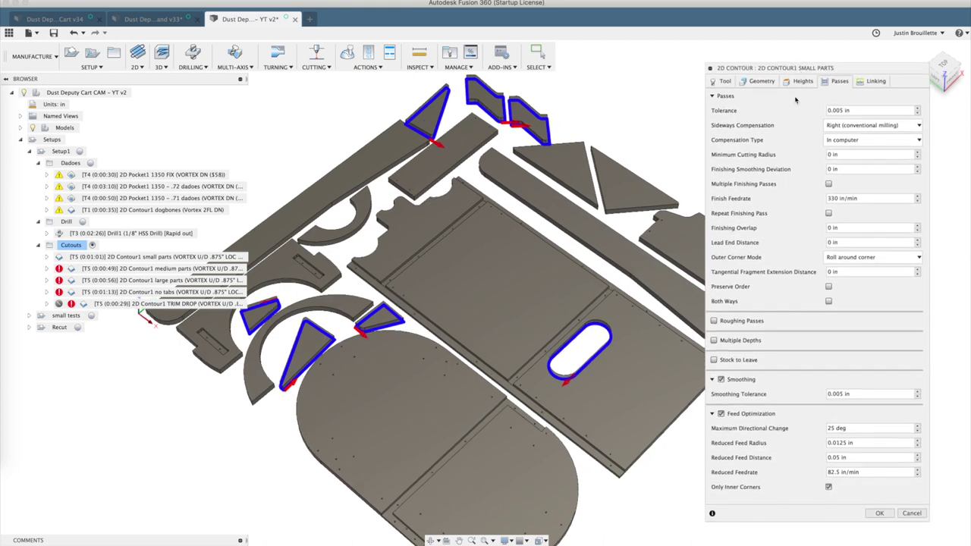
left_click(876, 81)
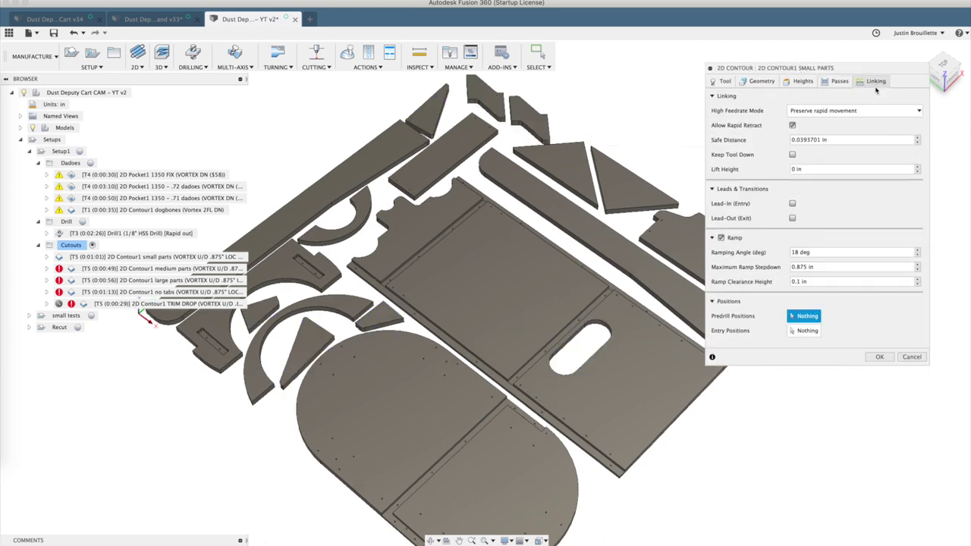
left_click(880, 357)
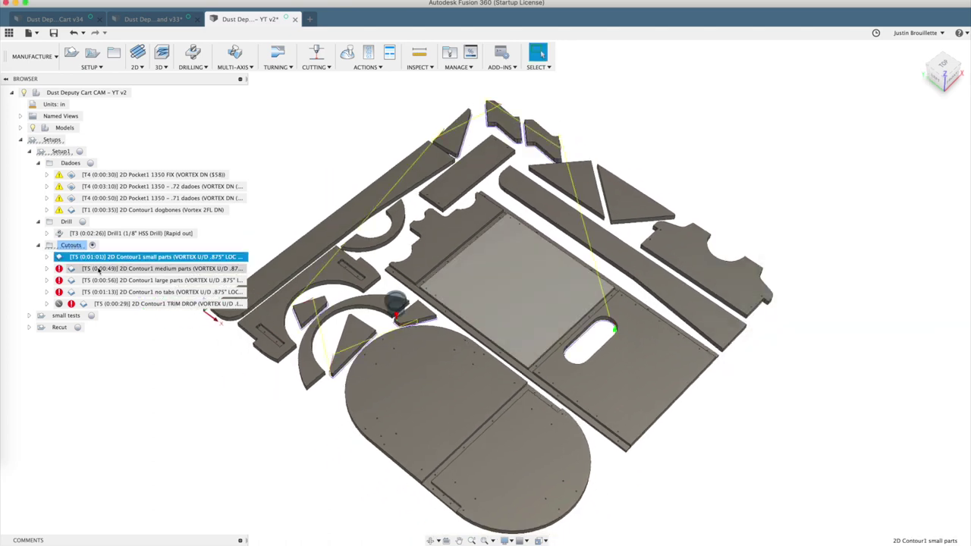
Step: Show the 2D Contour1 medium parts toolpath and examine its cuts around the curved parts
left_click(121, 268)
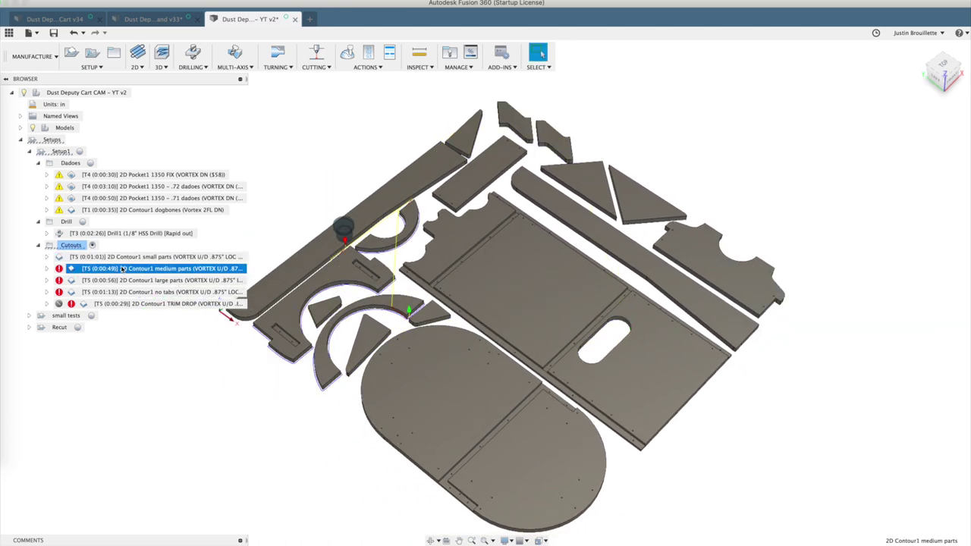
scroll(309, 285, "up", 3)
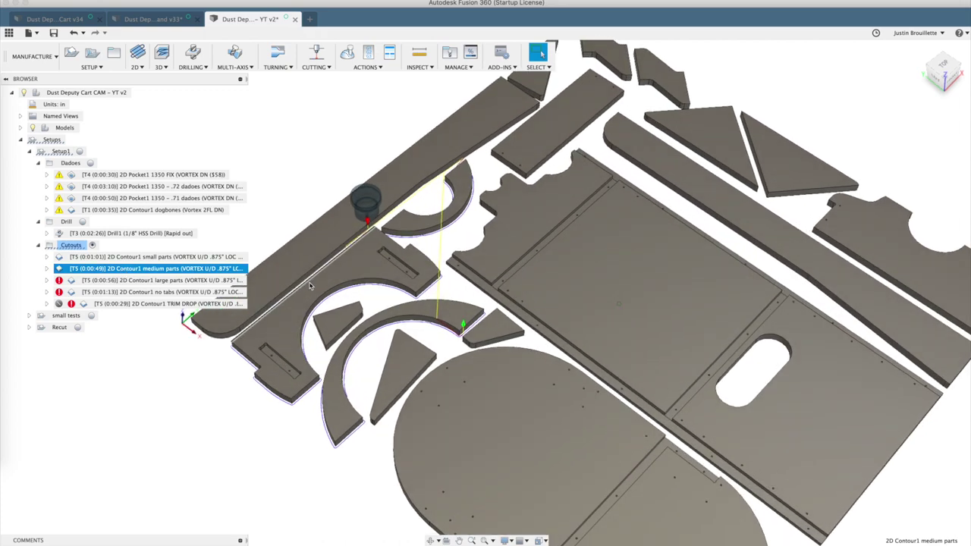
scroll(309, 285, "up", 2)
scroll(311, 286, "up", 2)
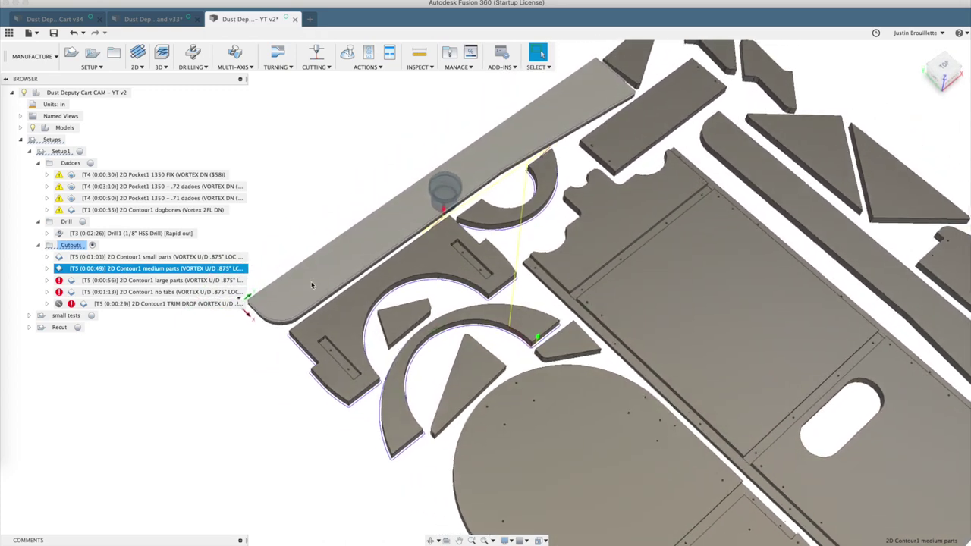
scroll(311, 286, "down", 4)
Step: Show the 2D Contour1 large parts toolpath and the no tabs toolpath, examining which parts each one cuts
left_click(152, 281)
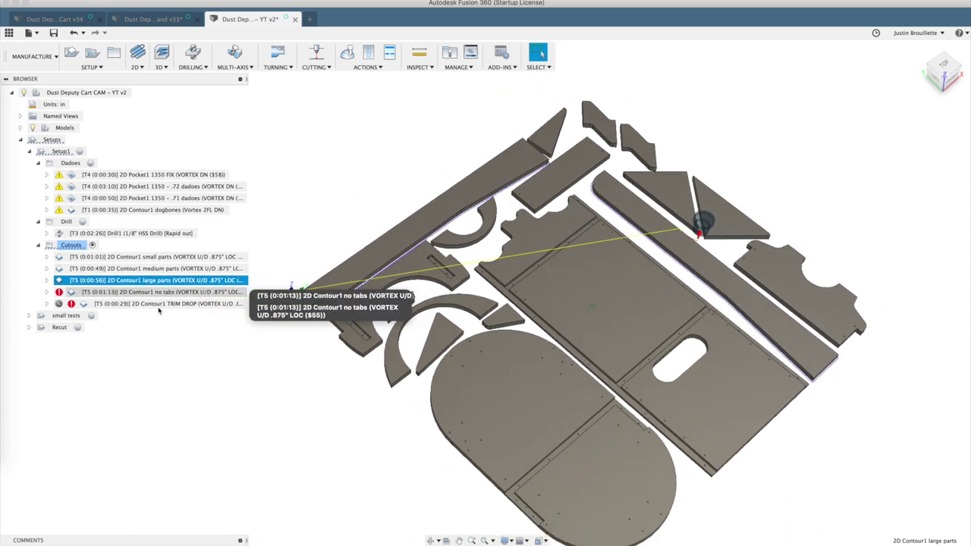
scroll(310, 234, "up", 5)
scroll(309, 234, "down", 5)
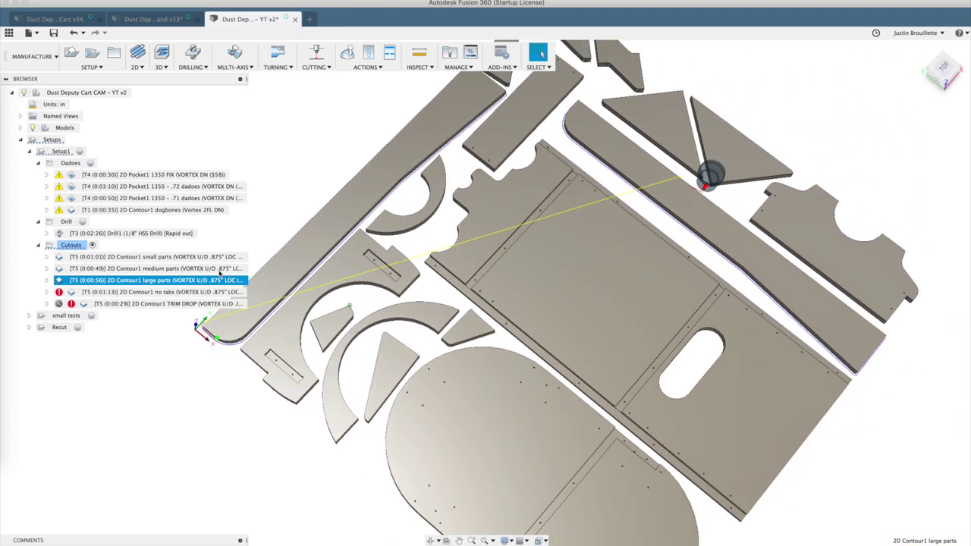
left_click(179, 292)
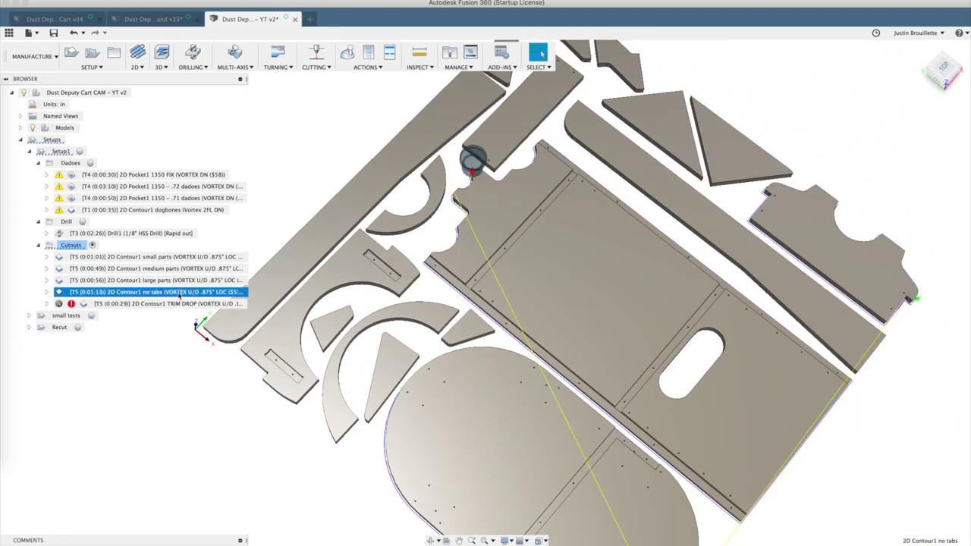
middle_click_drag(251, 279, 307, 311, "shift")
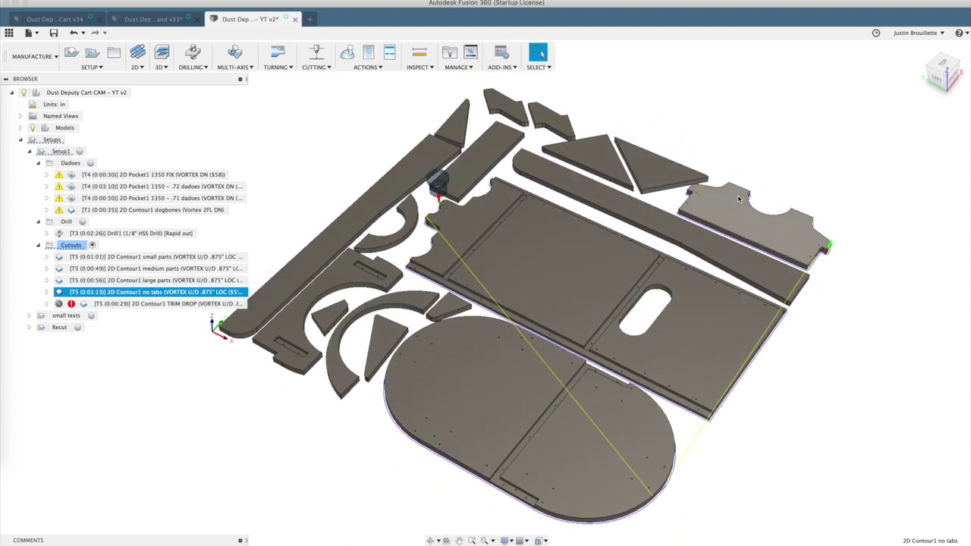
Step: Open the 2D Contour1 TRIM DROP operation for editing, expand the CAM model down to its bodies and sketches, and close the operation
left_click(199, 304)
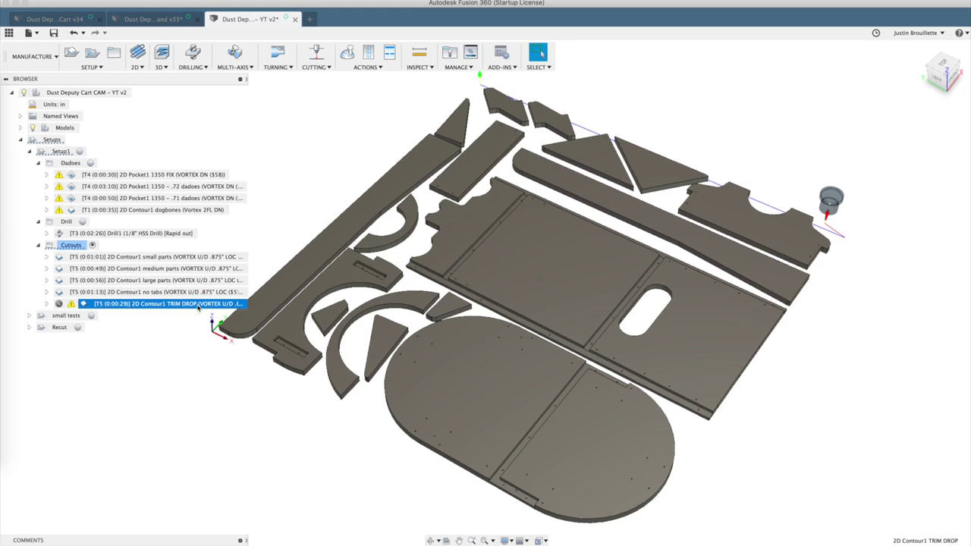
right_click(199, 304)
left_click(218, 21)
middle_click_drag(383, 163, 152, 144, "shift")
left_click(20, 128)
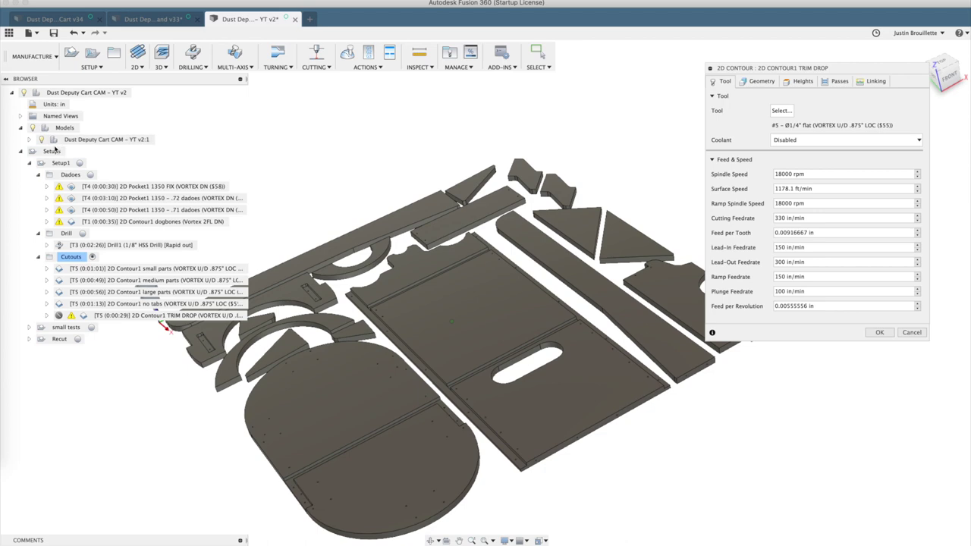
left_click(29, 140)
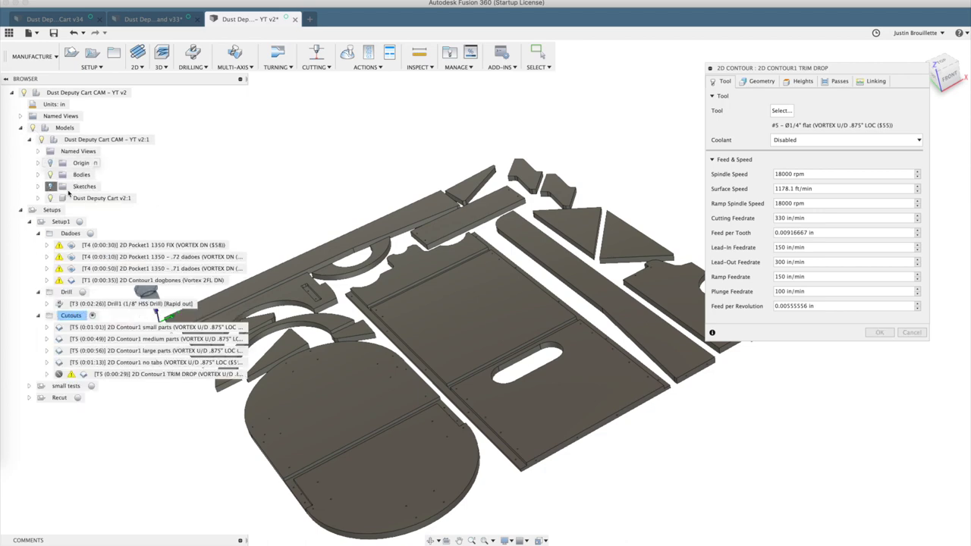
mouse_move(54, 184)
middle_mouse_down("shift")
mouse_move(288, 176)
mouse_move(601, 210)
mouse_move(596, 216)
middle_mouse_up("shift")
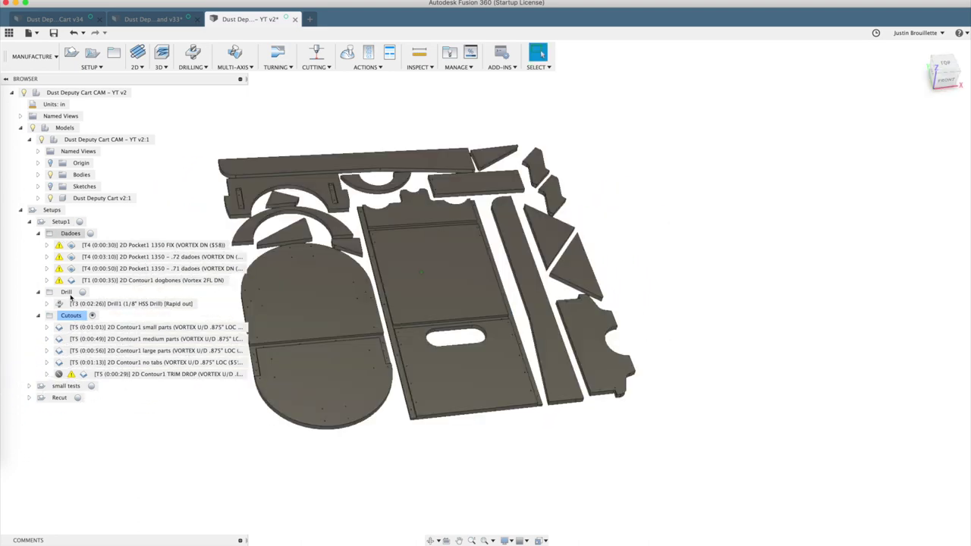
Step: Simulate all of Setup1's operations with stock shown and play the simulation past the dadoes and drilling
left_click(60, 222)
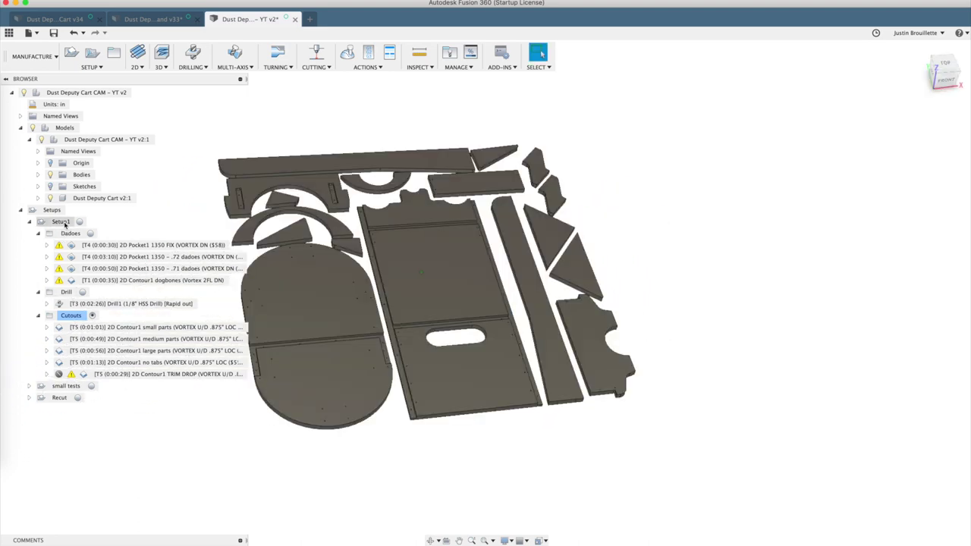
left_click(347, 52)
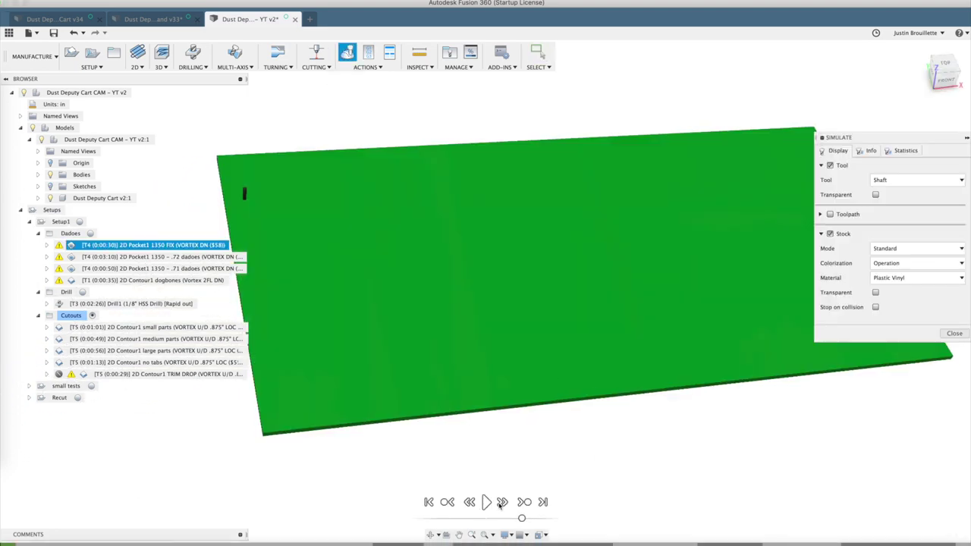
left_click(486, 518)
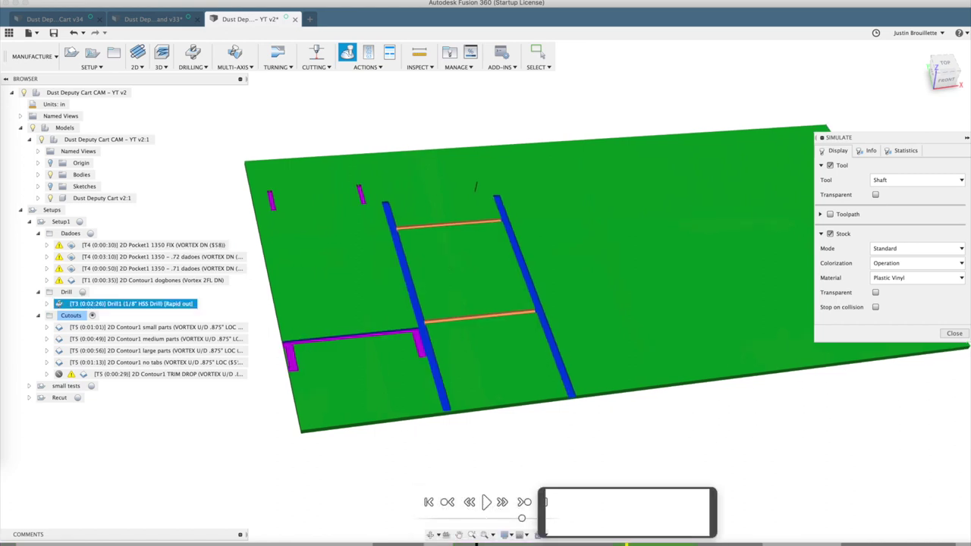
left_click(486, 502)
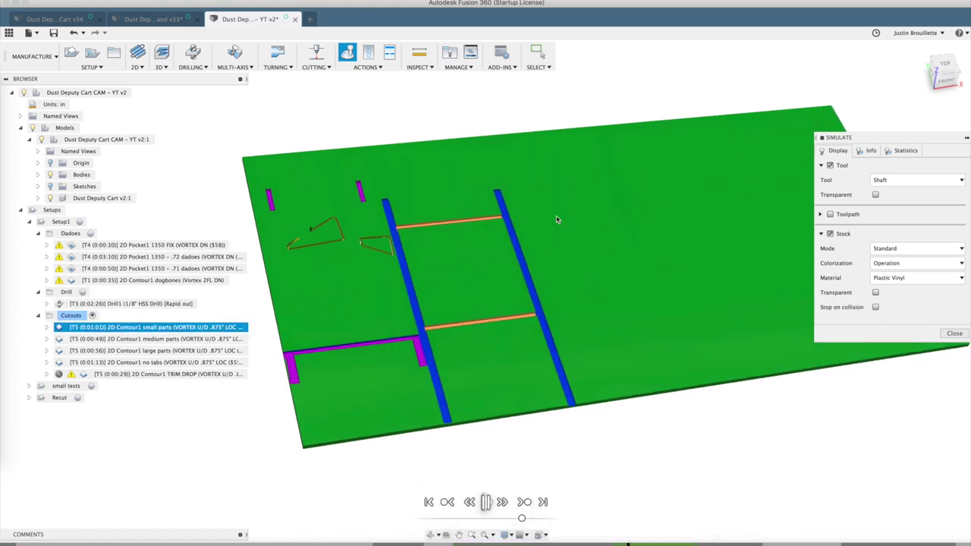
Step: Watch the small parts cutout in the simulation and skip ahead through the medium and large parts to the no tabs cutout
middle_click_drag(557, 219, 595, 532, "shift")
left_click(525, 503)
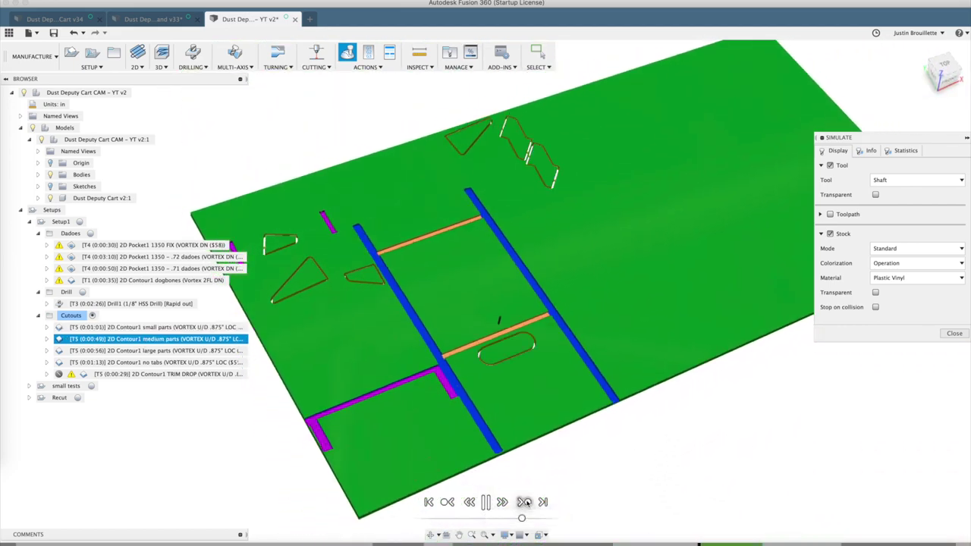
left_click(524, 502)
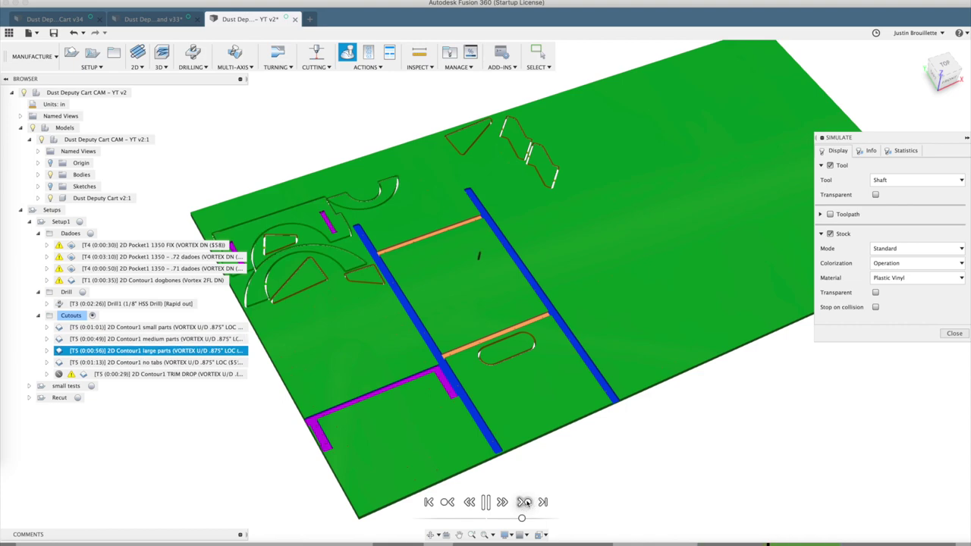
left_click(524, 503)
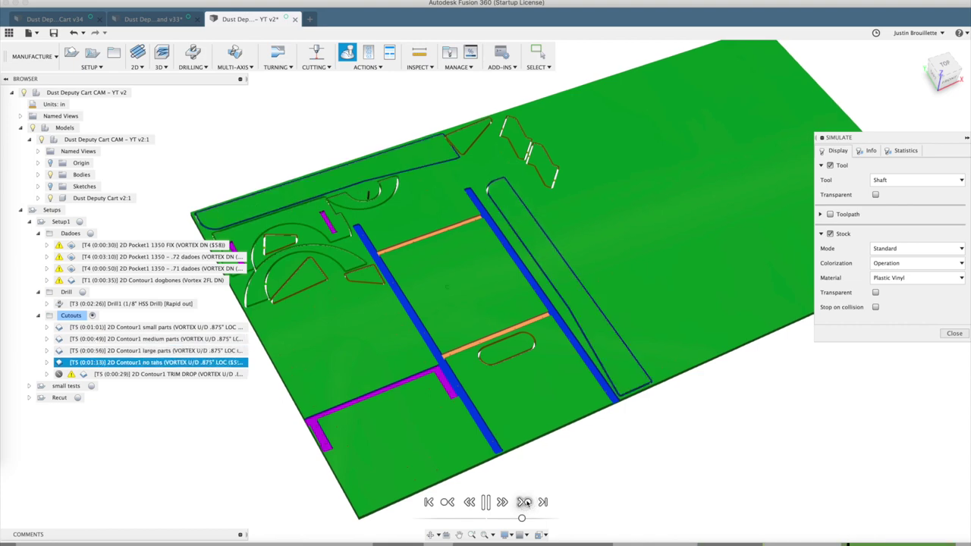